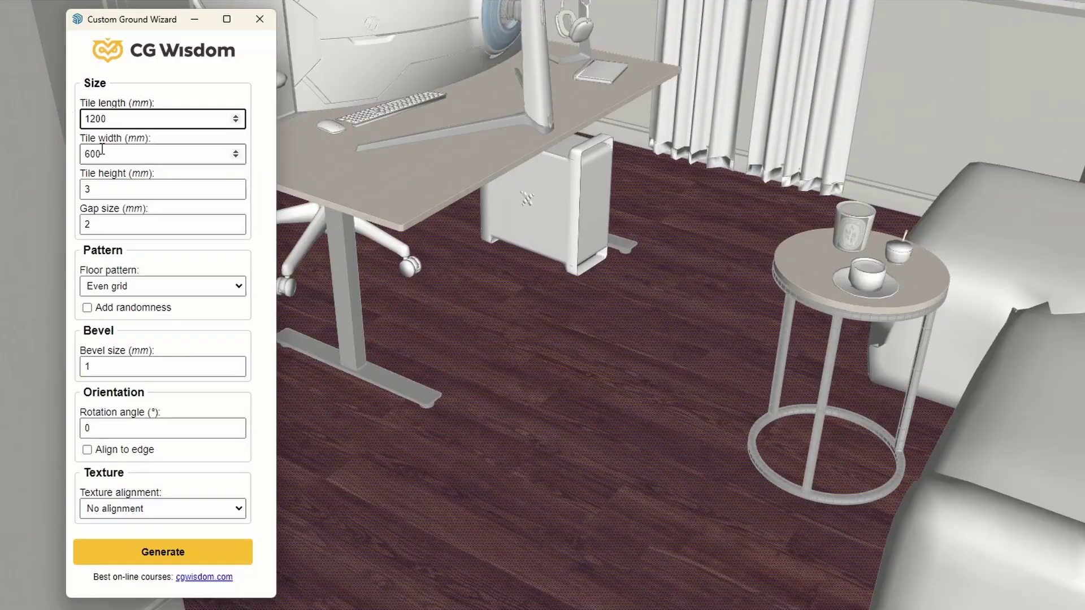
- Generate 80 mm wide brick-bond tiles rotated 90° with texture aligned to the long edge
double_click(102, 150)
text(80)
click(163, 286)
click(116, 317)
text(90)
click(163, 508)
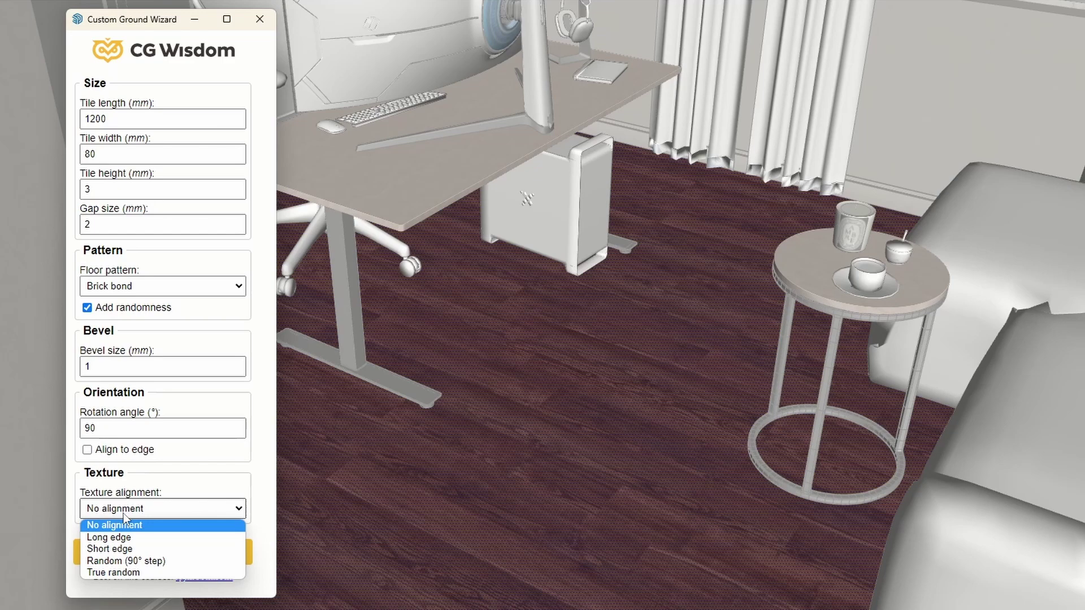
click(113, 534)
click(162, 551)
click(695, 273)
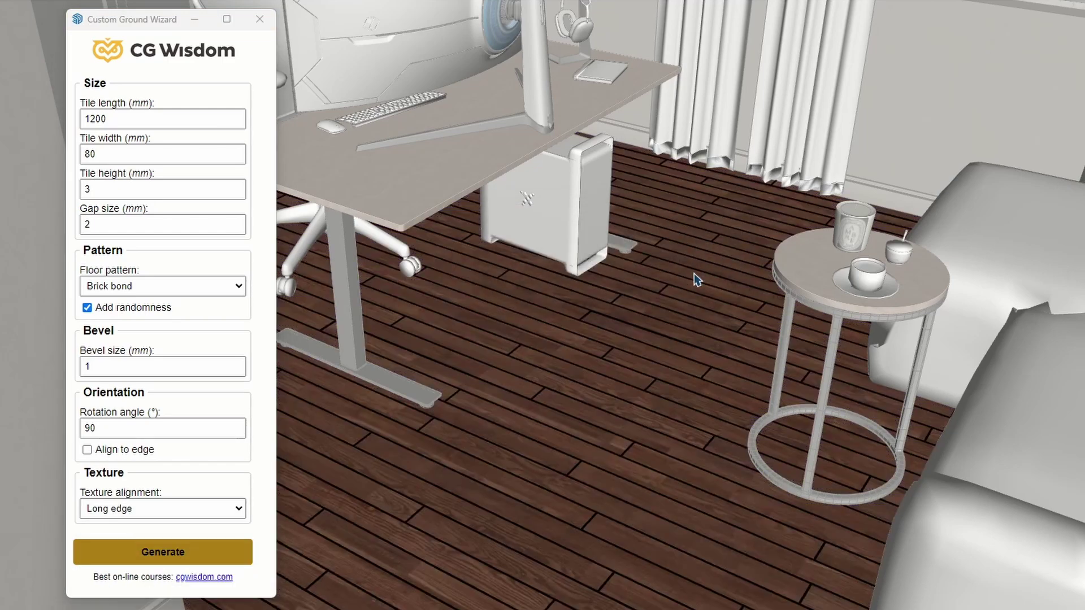
- Undo the tiles and regenerate them with a 45° rotation angle
key(ctrl+z)
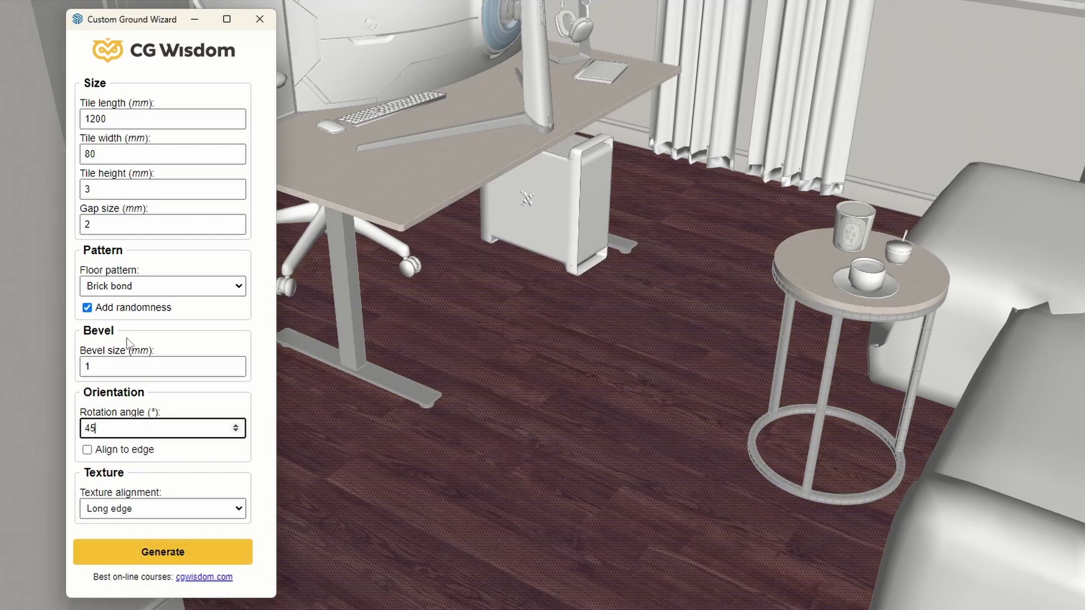
text(45)
click(162, 286)
click(130, 300)
click(169, 552)
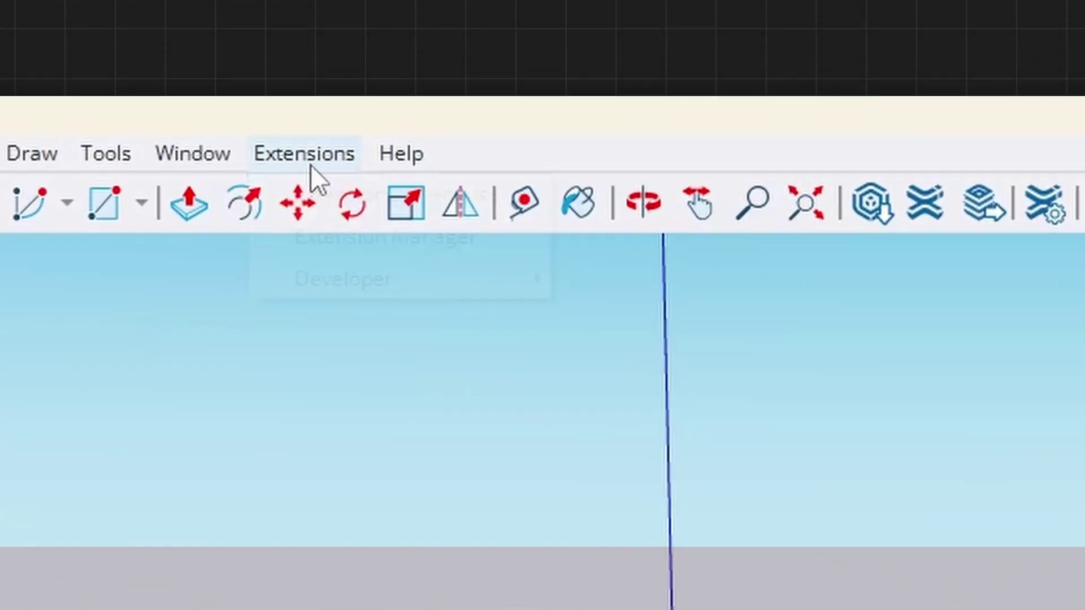
- Install the CustomGroundWizard.rbz package through the Extension Manager
click(366, 234)
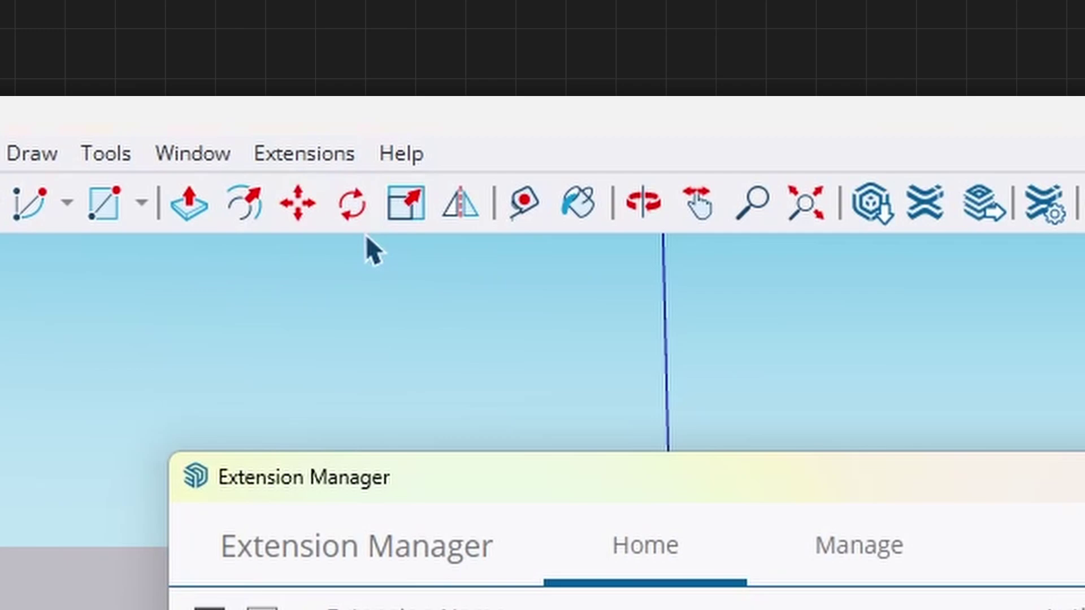
click(405, 315)
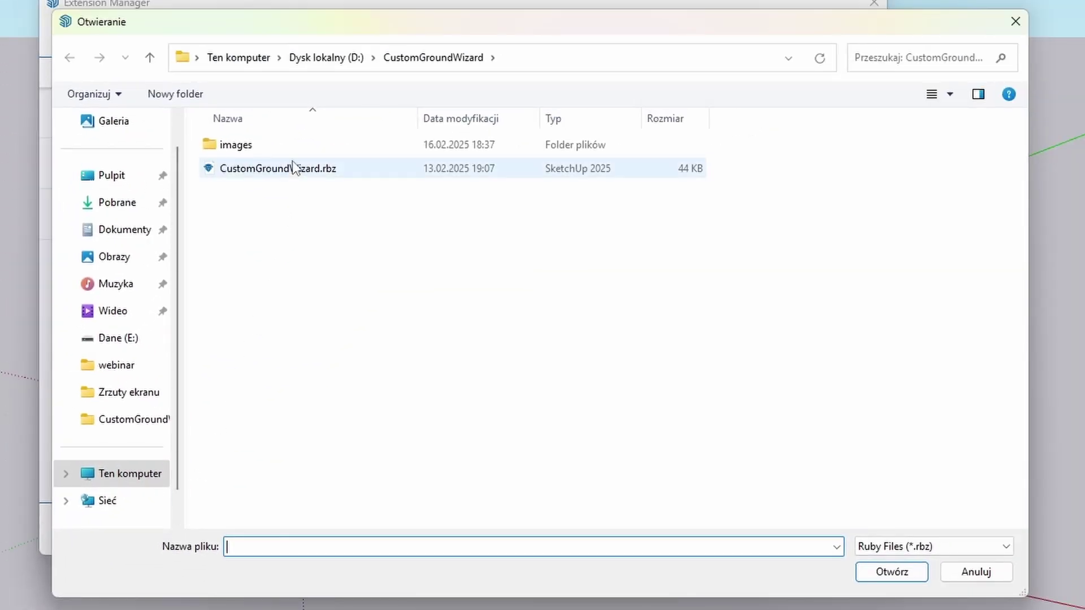
click(292, 168)
click(890, 571)
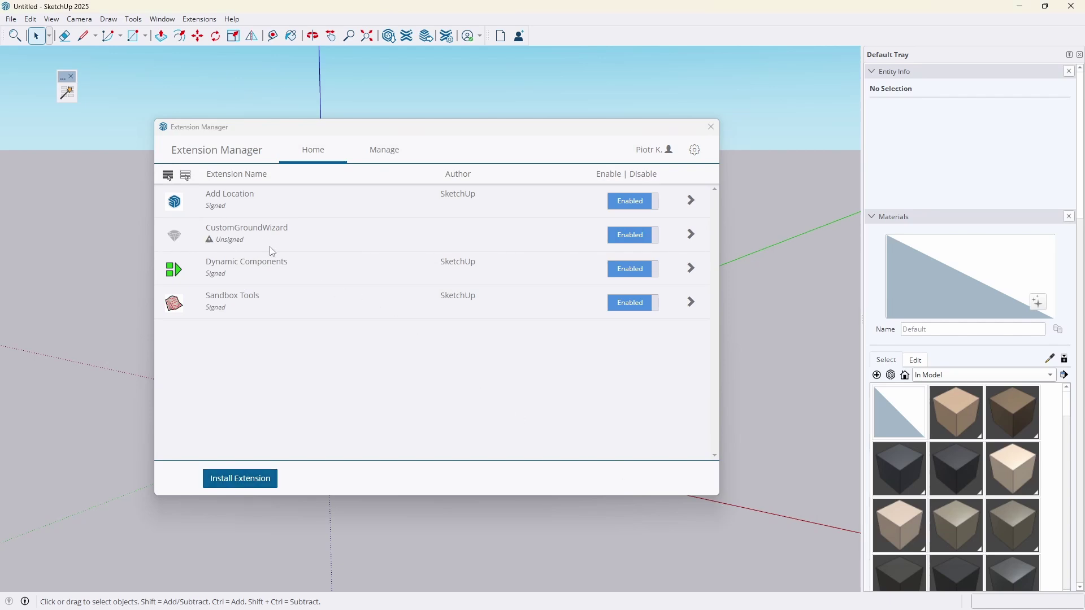
click(711, 127)
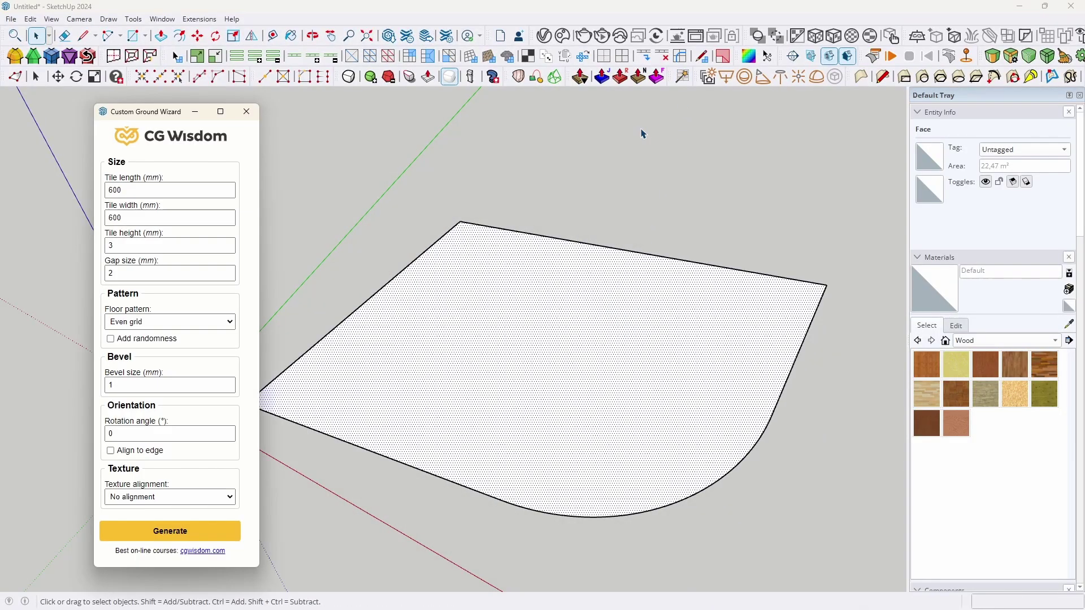
- Generate 600×600 Even grid tiles on the rounded floor face, producing 79 tiles
click(184, 539)
click(607, 317)
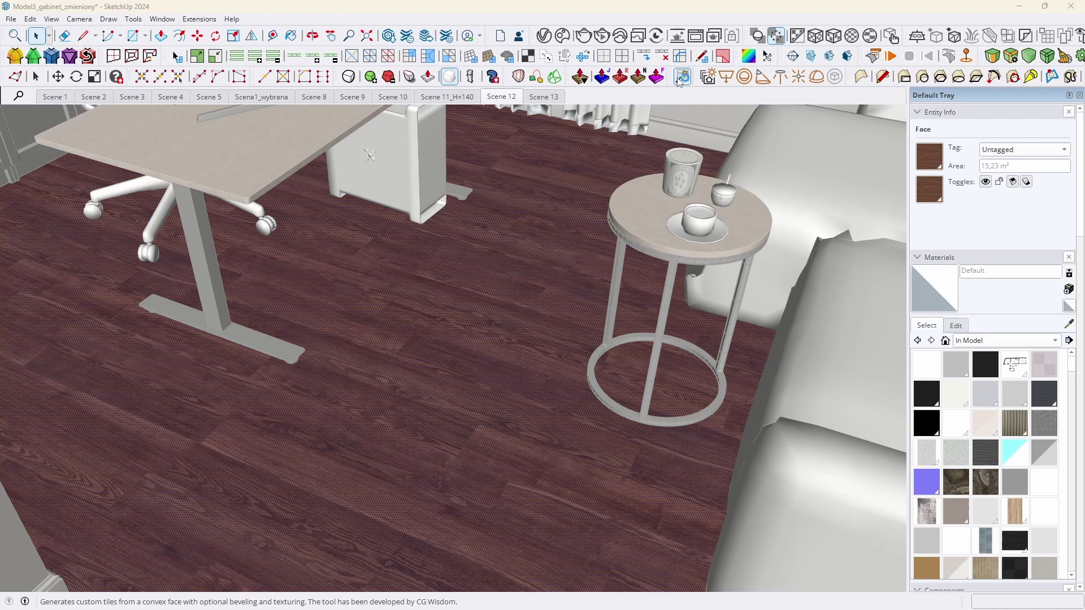
- Generate a 48-tile 600 mm square grid on the room floor face
click(569, 256)
click(207, 538)
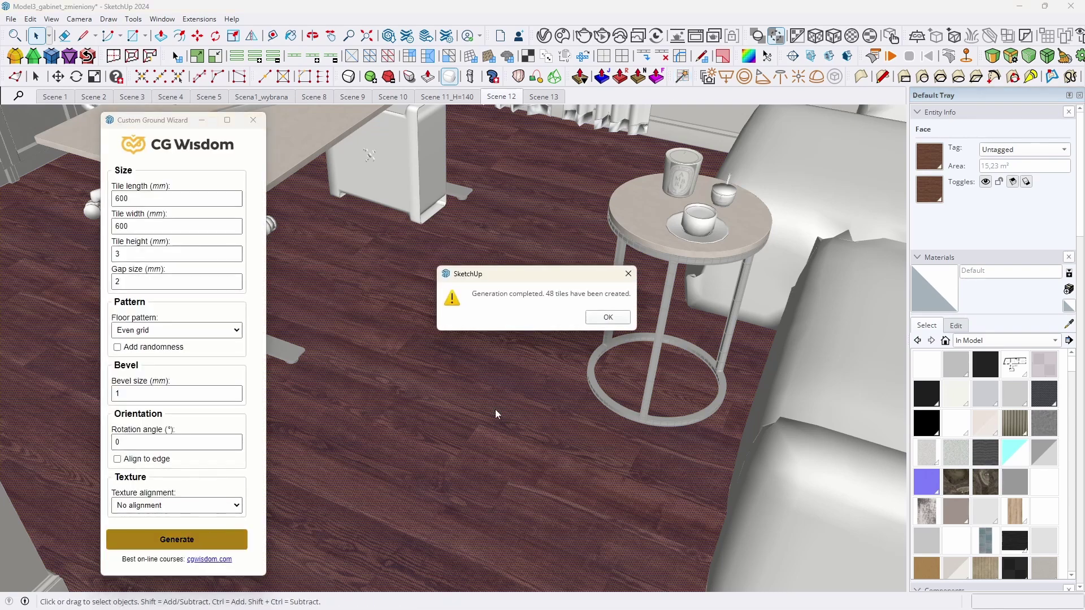
click(600, 318)
- Inspect the tile gaps up close, then remove the generated tile grid
scroll(441, 286, up, 3)
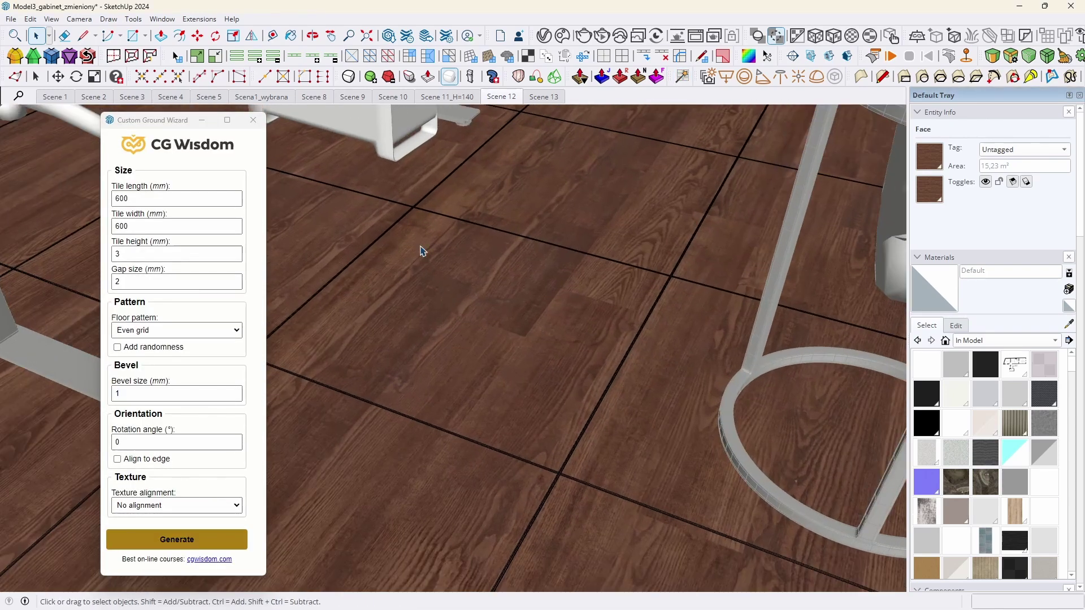
middle_drag(421, 249, 634, 564)
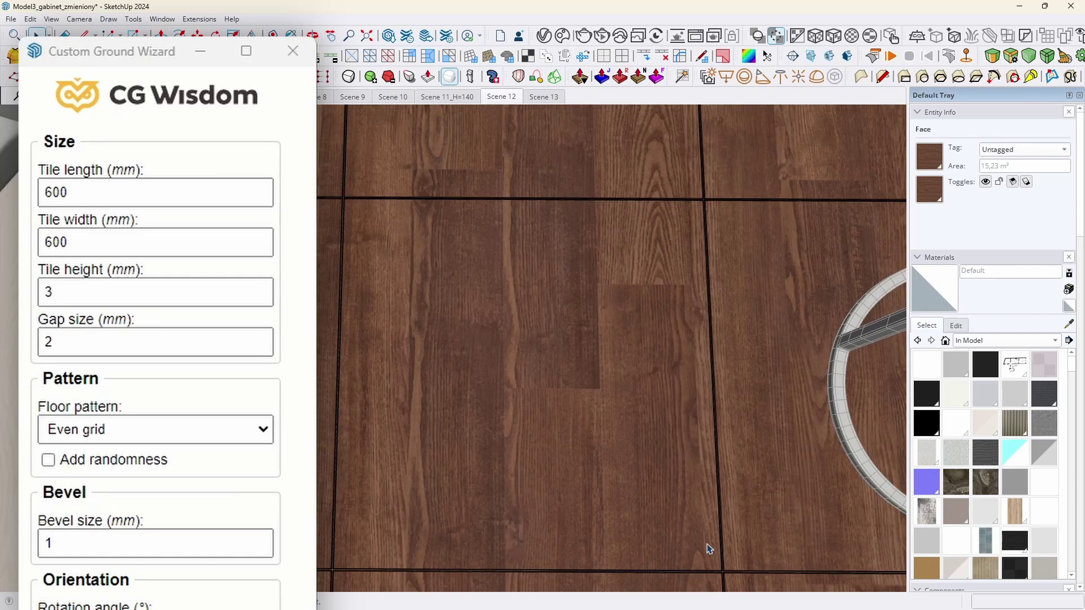
middle_drag(708, 548, 433, 460)
scroll(537, 408, up, 6)
scroll(473, 472, up, 2)
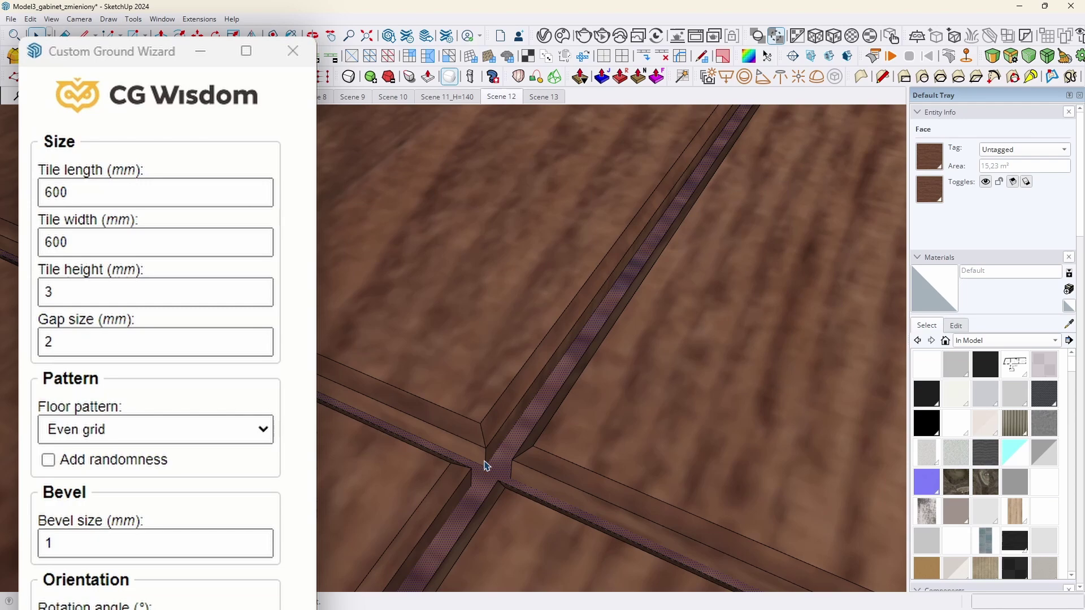
scroll(481, 467, down, 6)
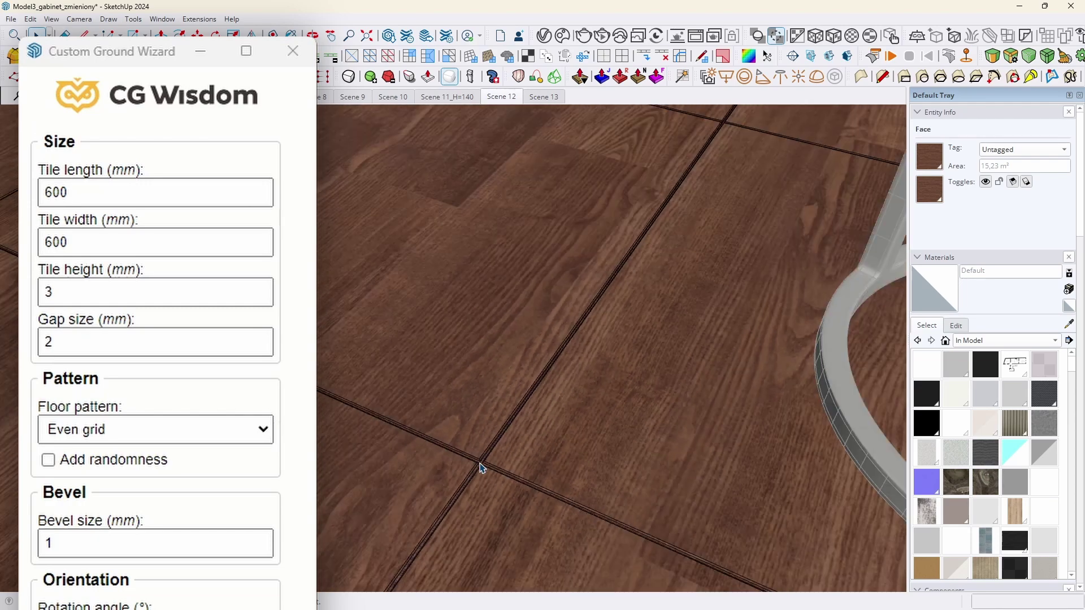
middle_drag(482, 465, 526, 391)
click(525, 392)
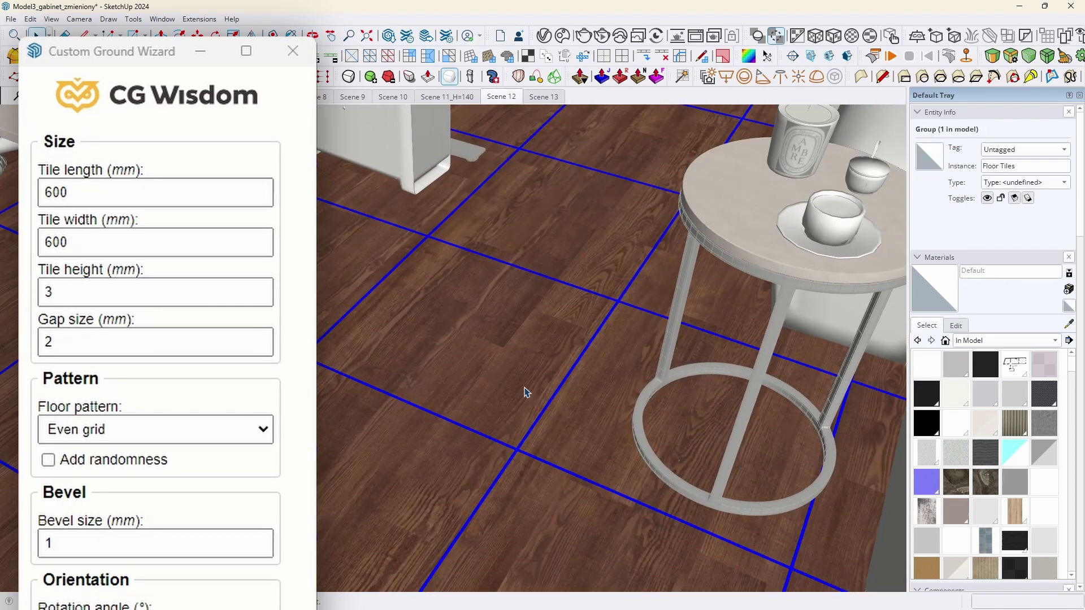
- Generate 214 randomised brick-bond planks of 1200 × 80 mm on the floor
drag(67, 193, 32, 191)
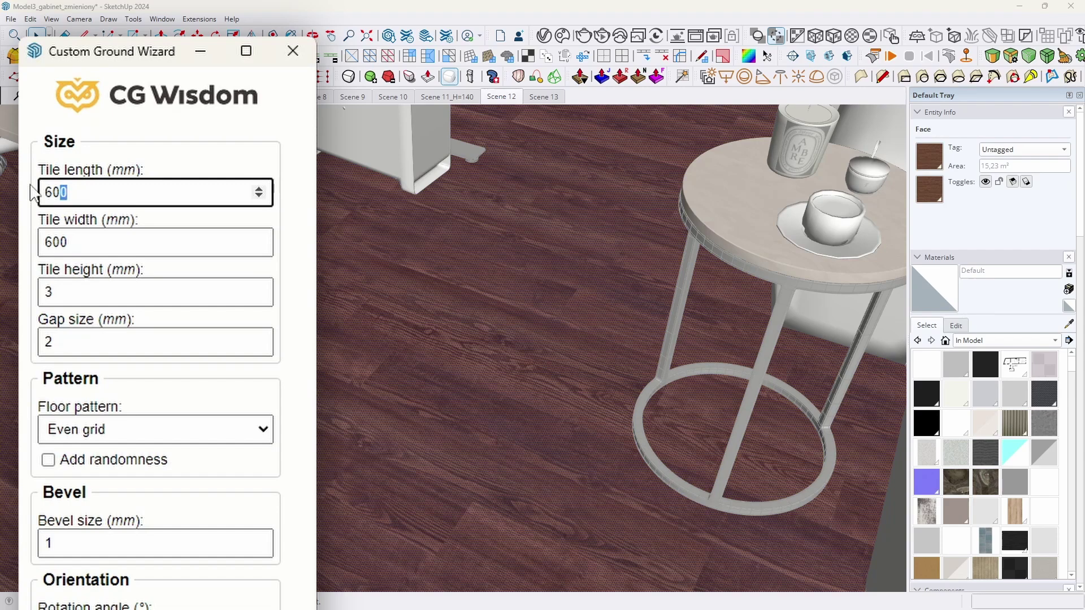
key(Tab)
text(80)
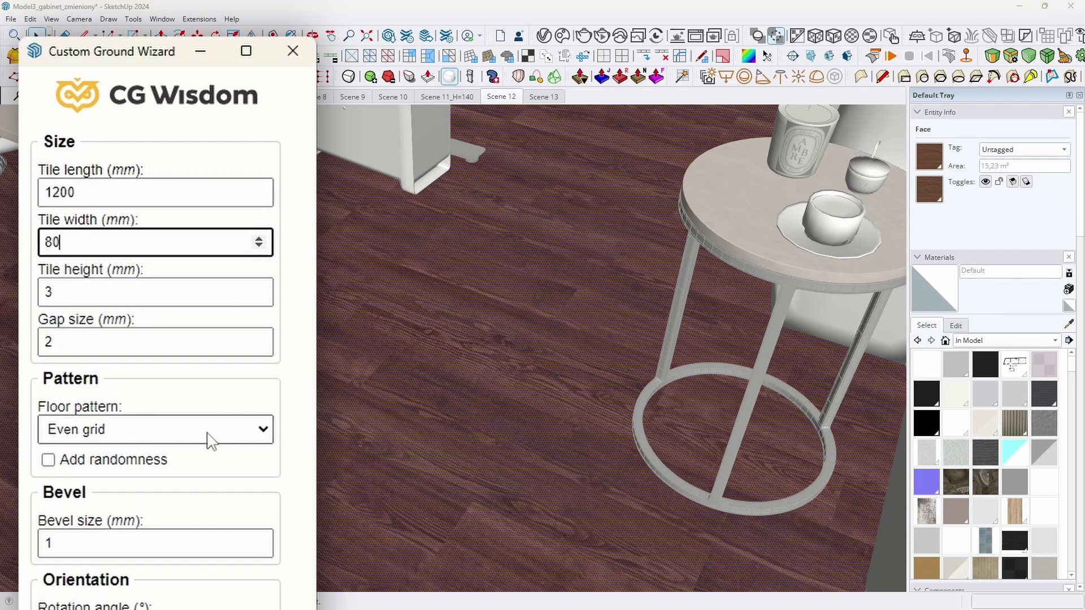
click(210, 439)
click(93, 468)
click(88, 461)
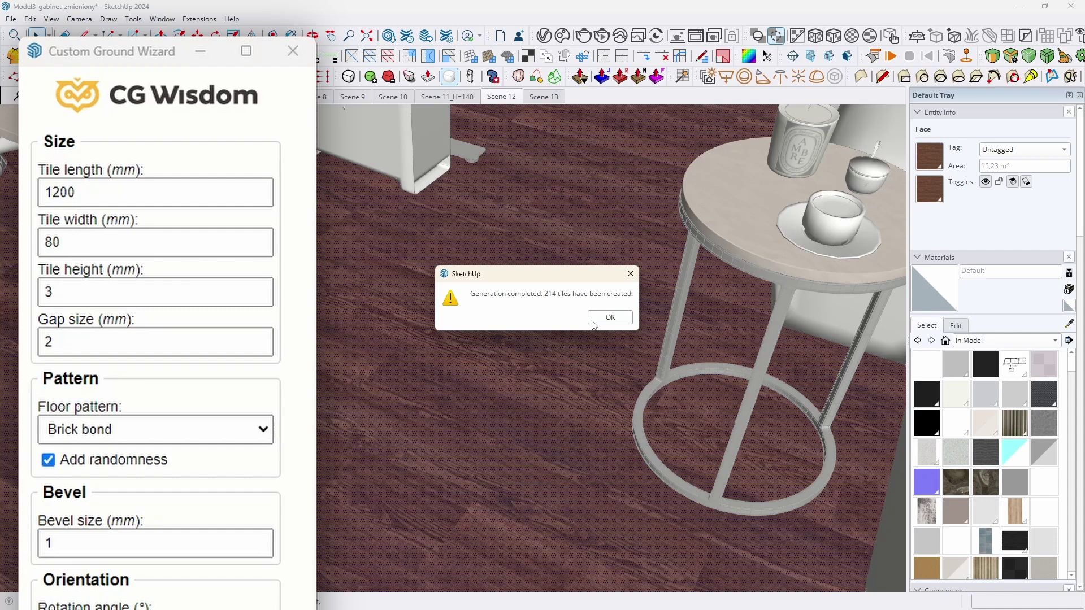
click(599, 318)
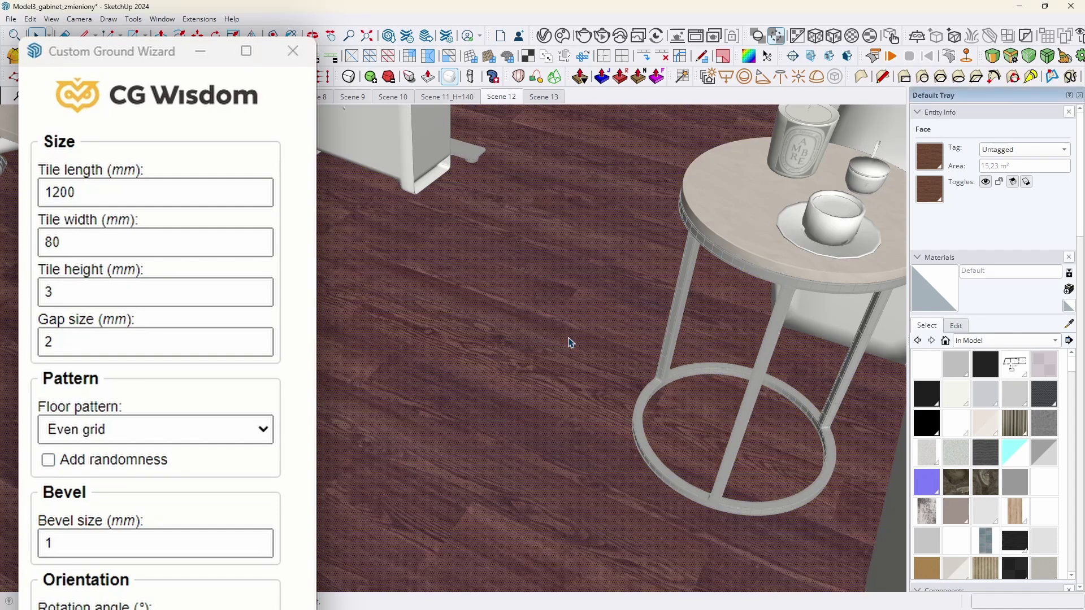
- Generate an Even grid plank layout, then undo it
click(214, 436)
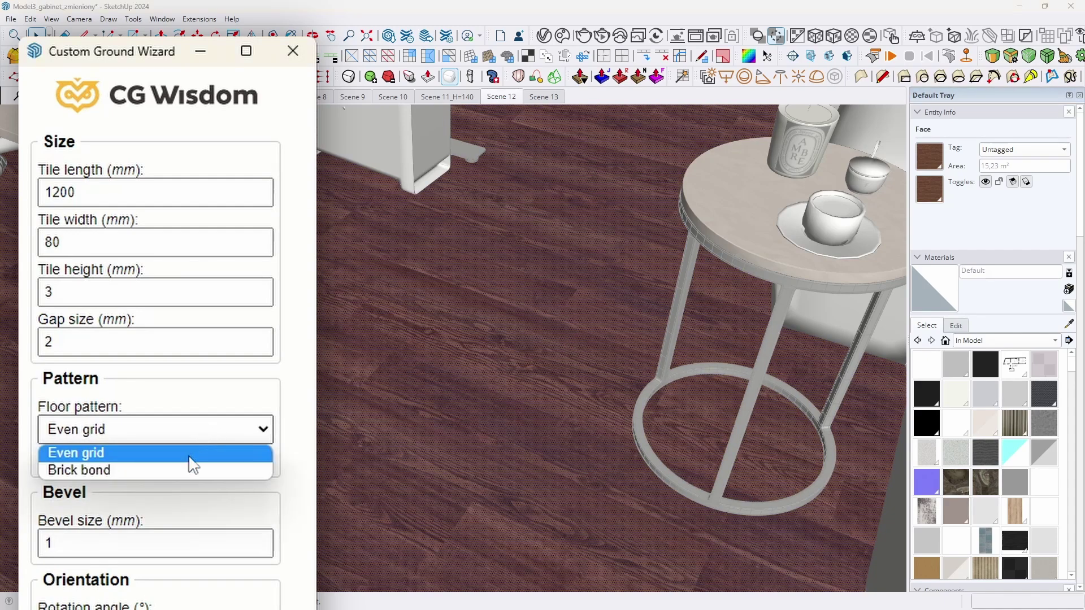
click(187, 458)
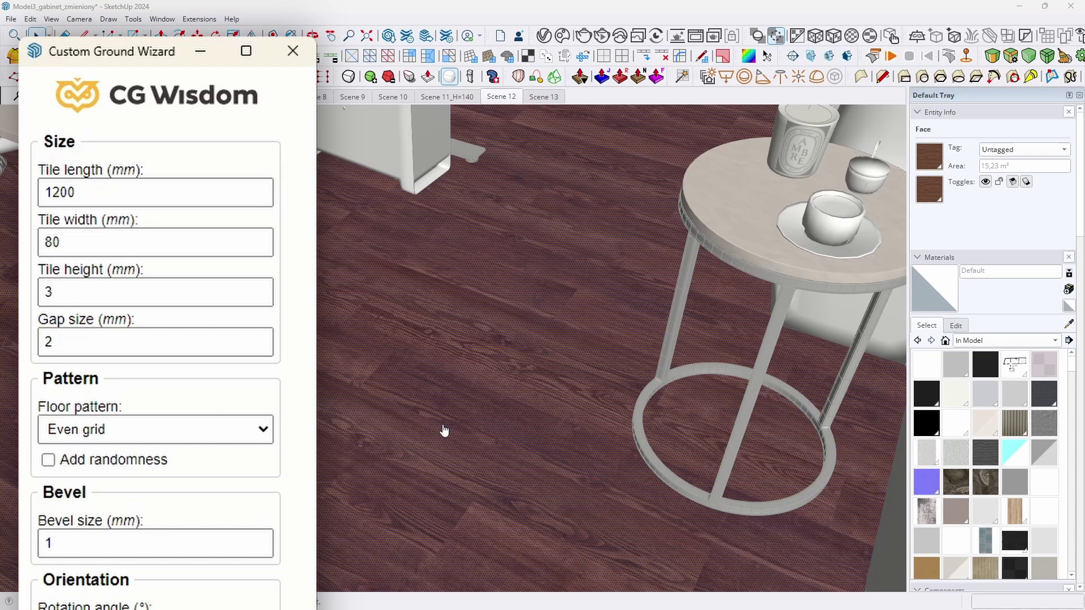
click(601, 318)
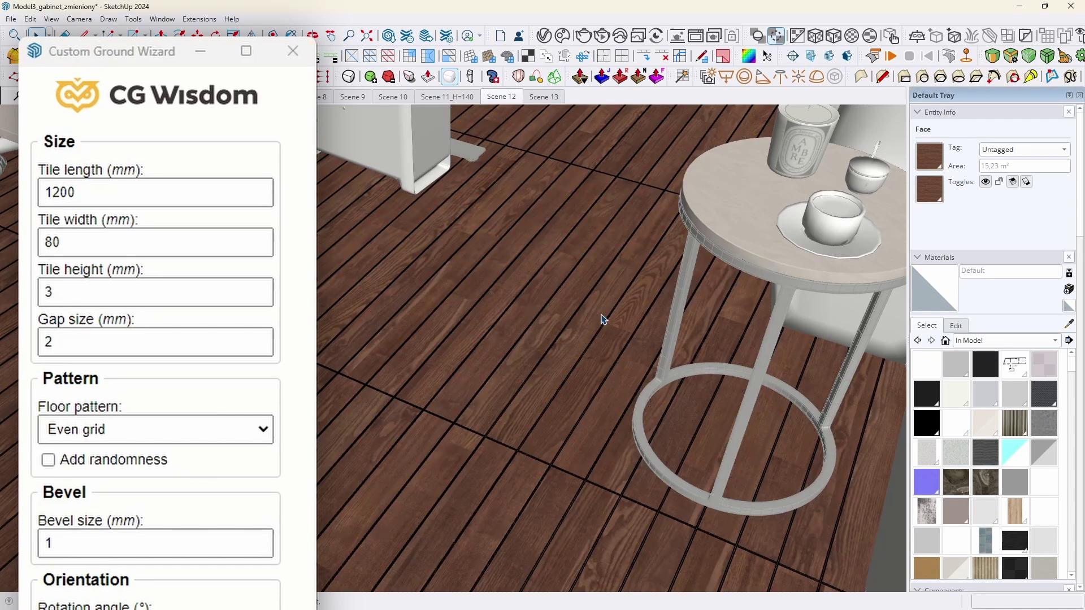
key(ctrl+z)
- Regenerate the planks as 201-tile brick bond, then with randomness as 214 planks
click(143, 435)
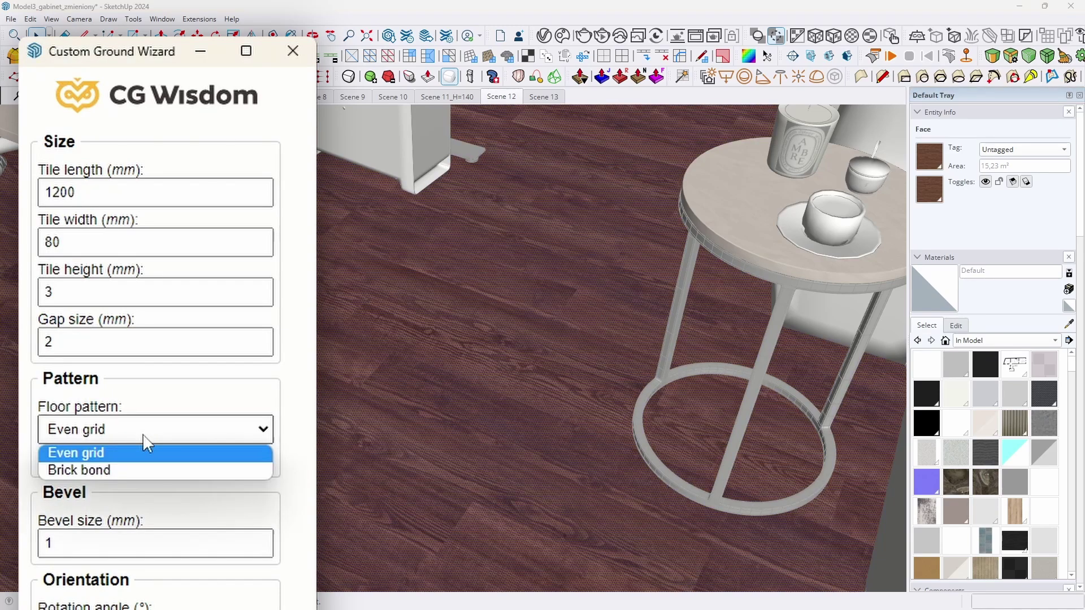
click(143, 468)
click(529, 370)
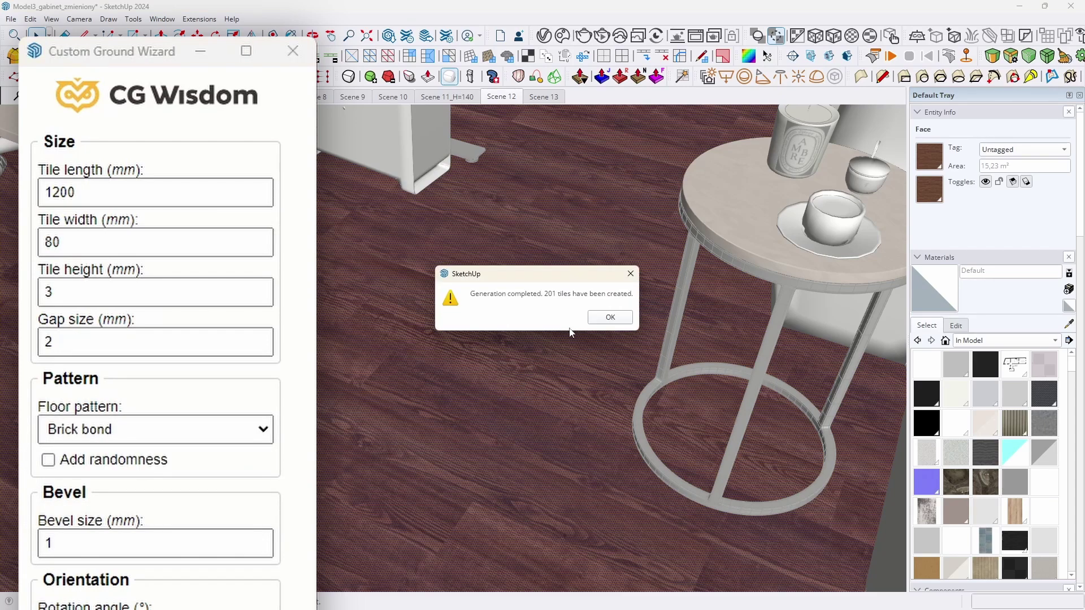
click(601, 318)
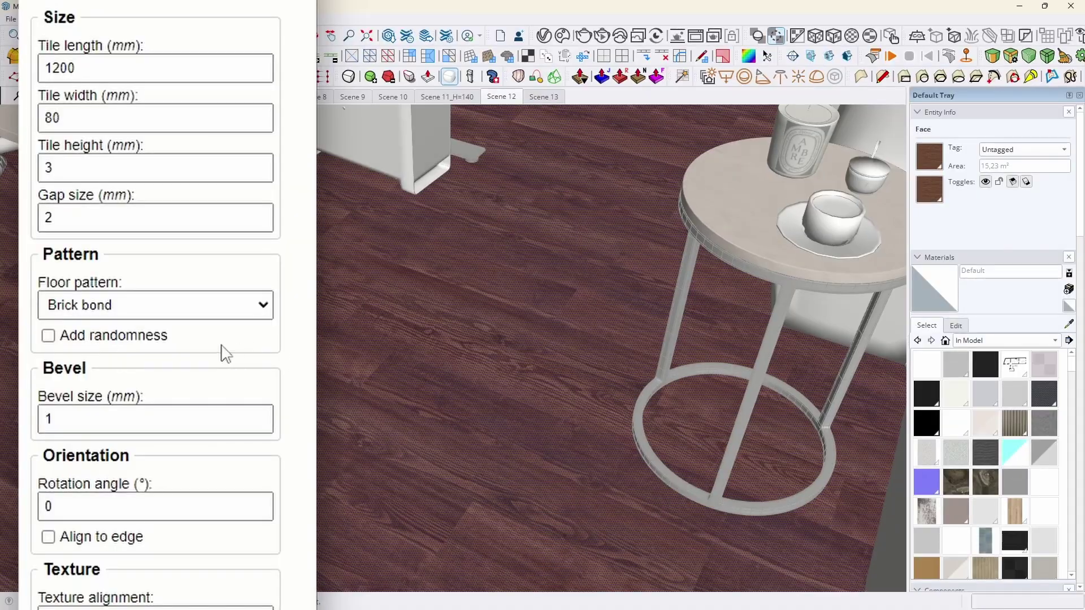
click(153, 339)
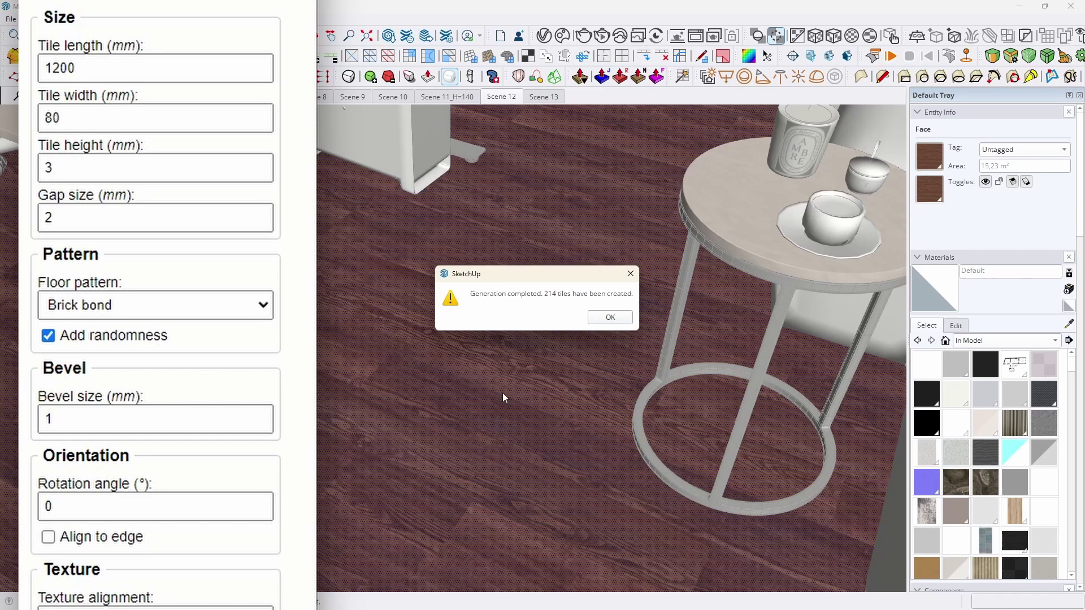
click(610, 317)
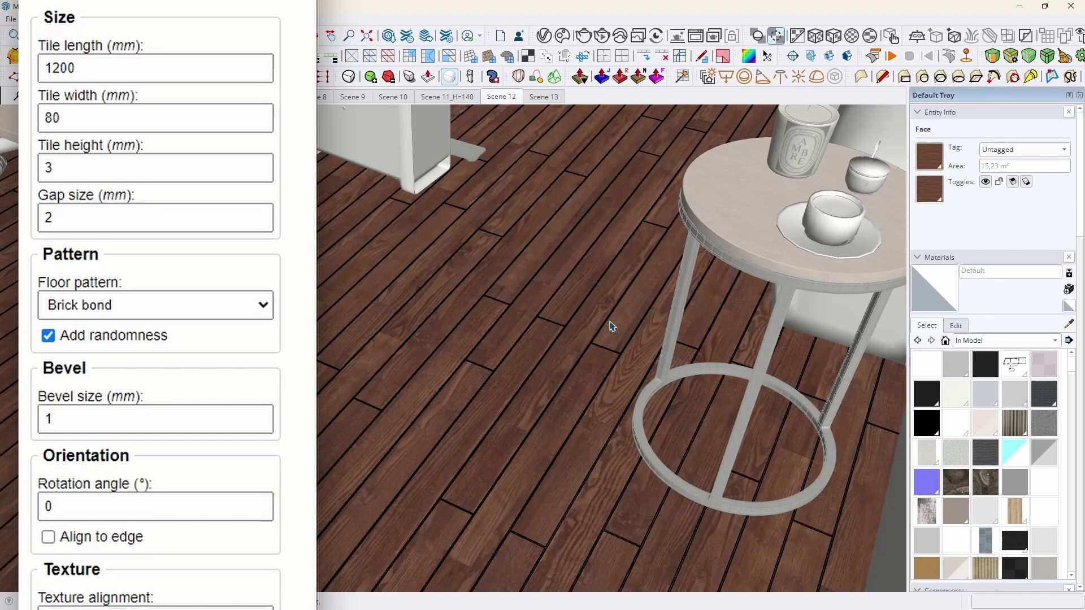
- Rebuild the brick-bond floor planks with a 1 mm bevel
key(ctrl+z)
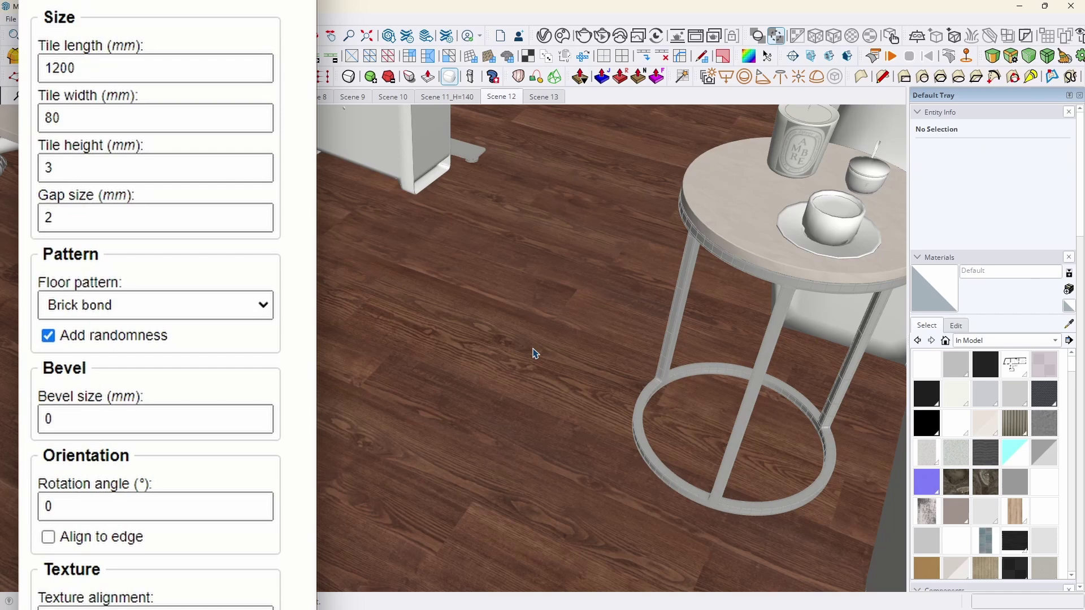
click(461, 368)
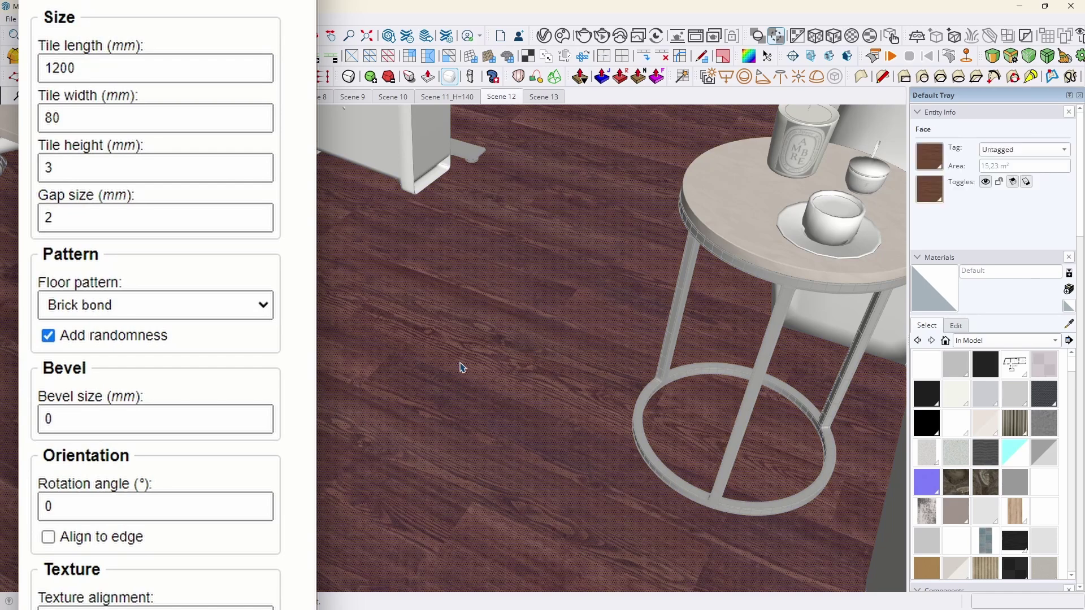
double_click(82, 411)
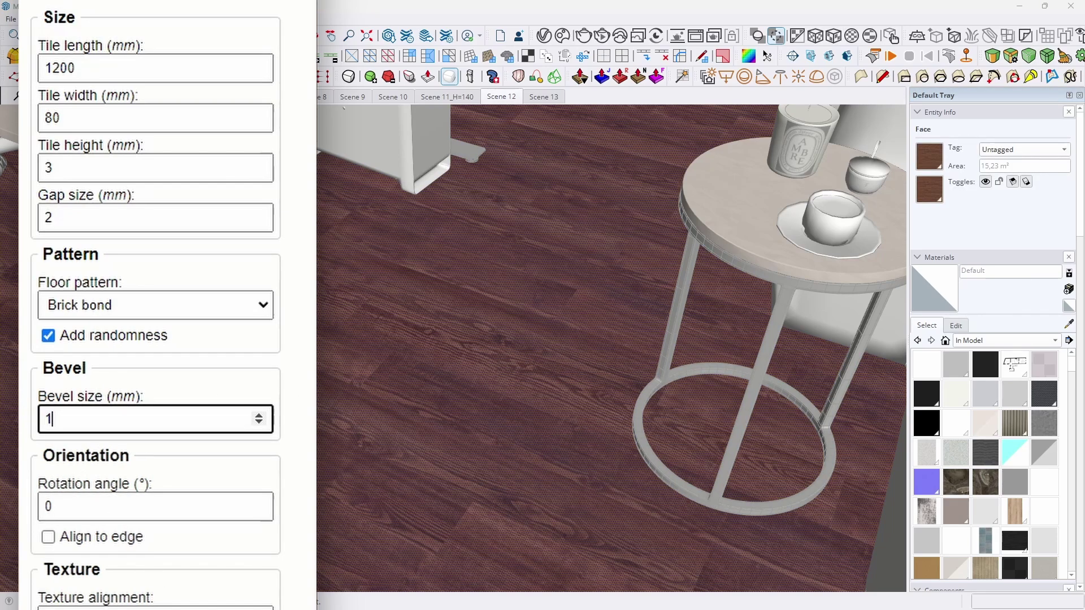
key(Return)
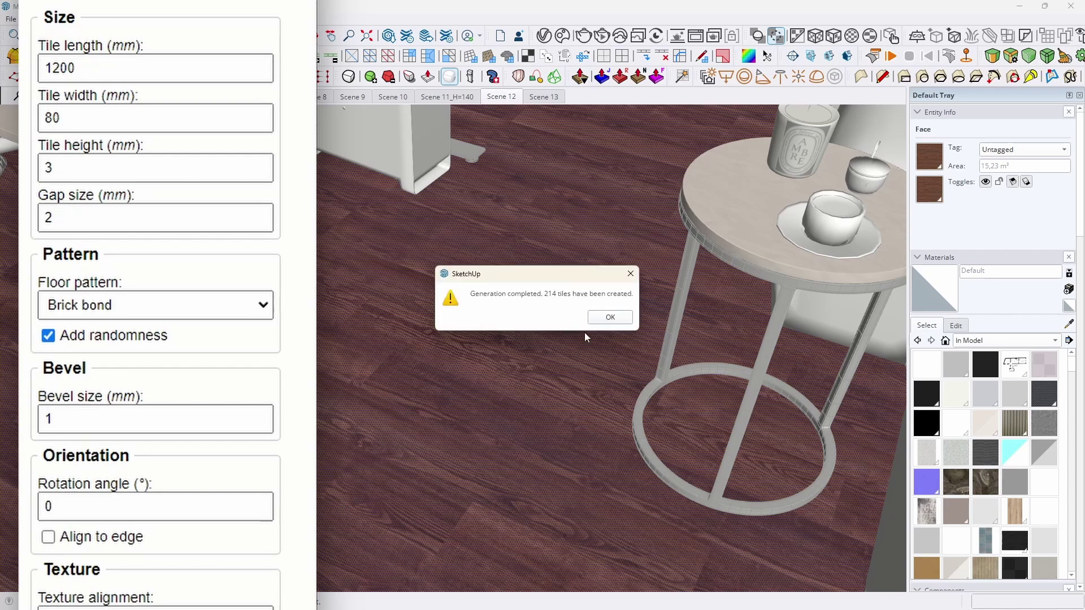
click(599, 318)
- Inspect the plank gaps up close, then try a 4 mm bevel, which exceeds tile height
scroll(429, 521, up, 10)
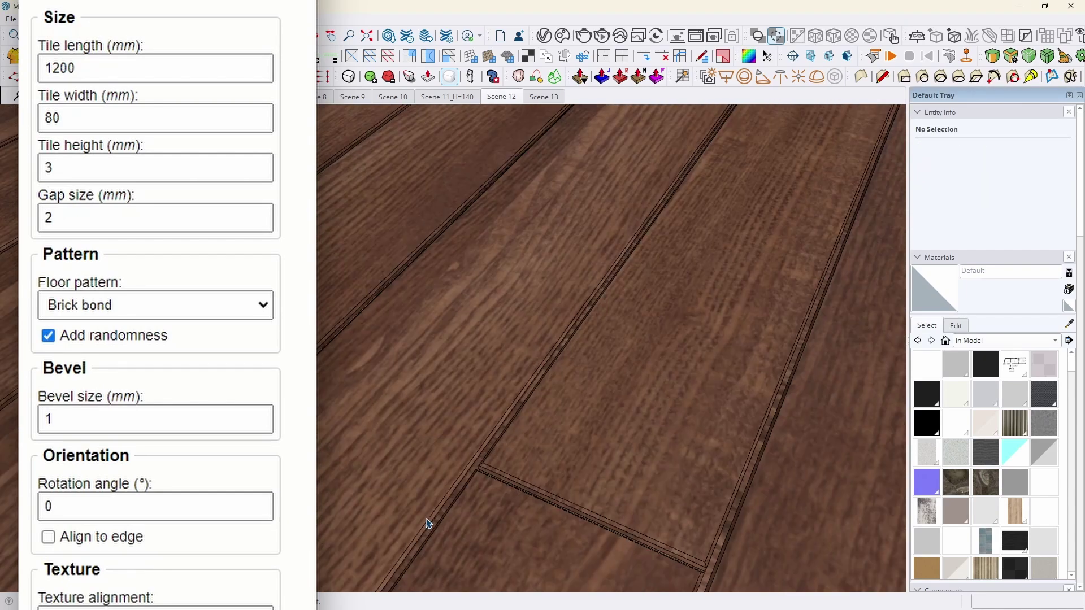
middle_drag(514, 444, 405, 395)
click(406, 395)
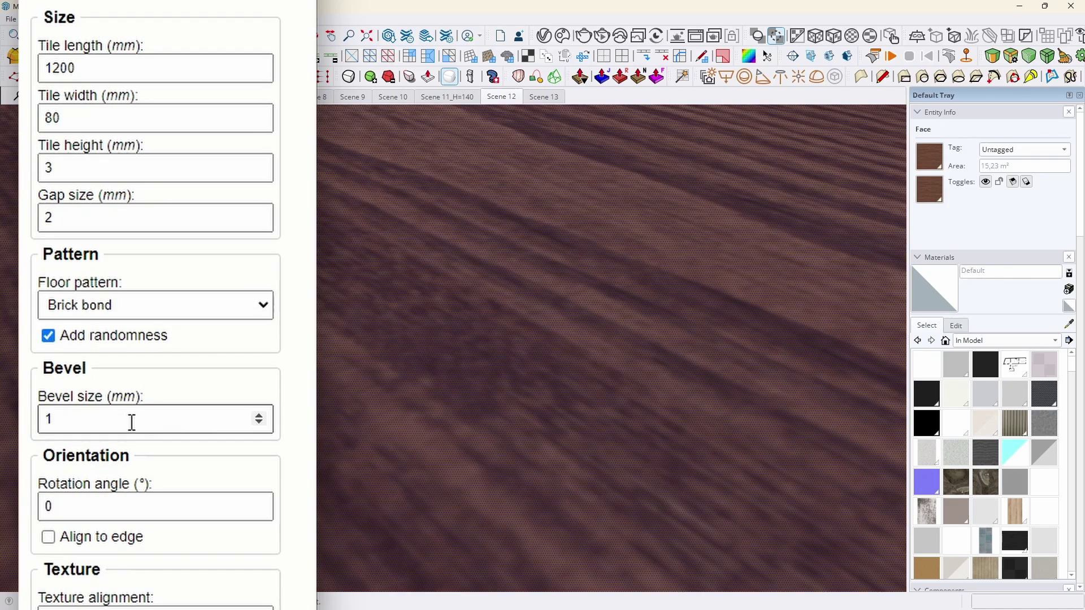
double_click(130, 420)
text(4)
key(Tab)
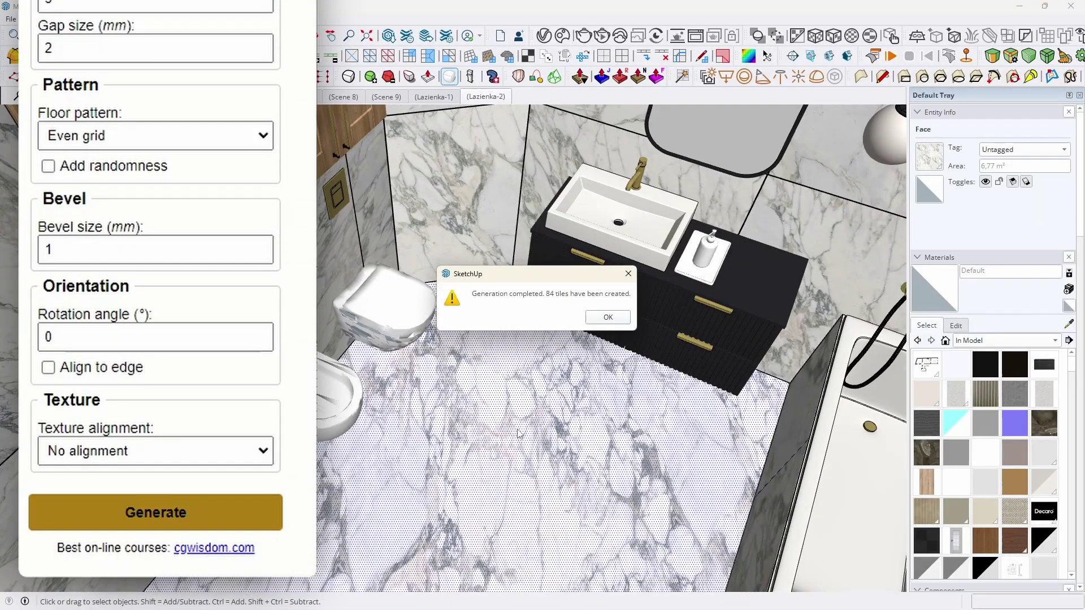
- Undo the grid and regenerate the bathroom tiles rotated 45°
click(600, 319)
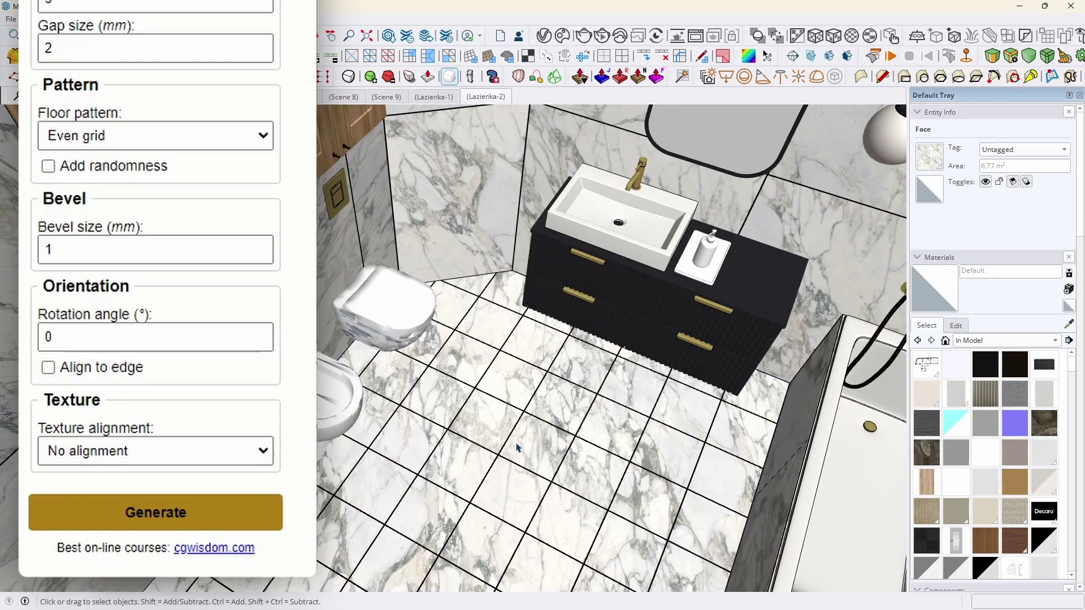
key(ctrl+z)
click(120, 336)
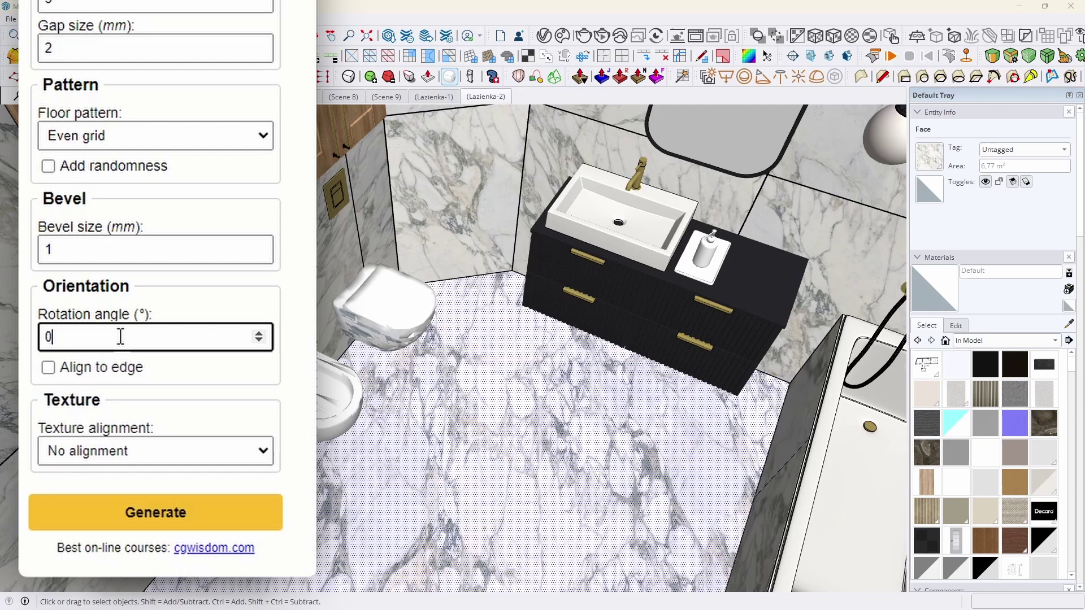
click(210, 515)
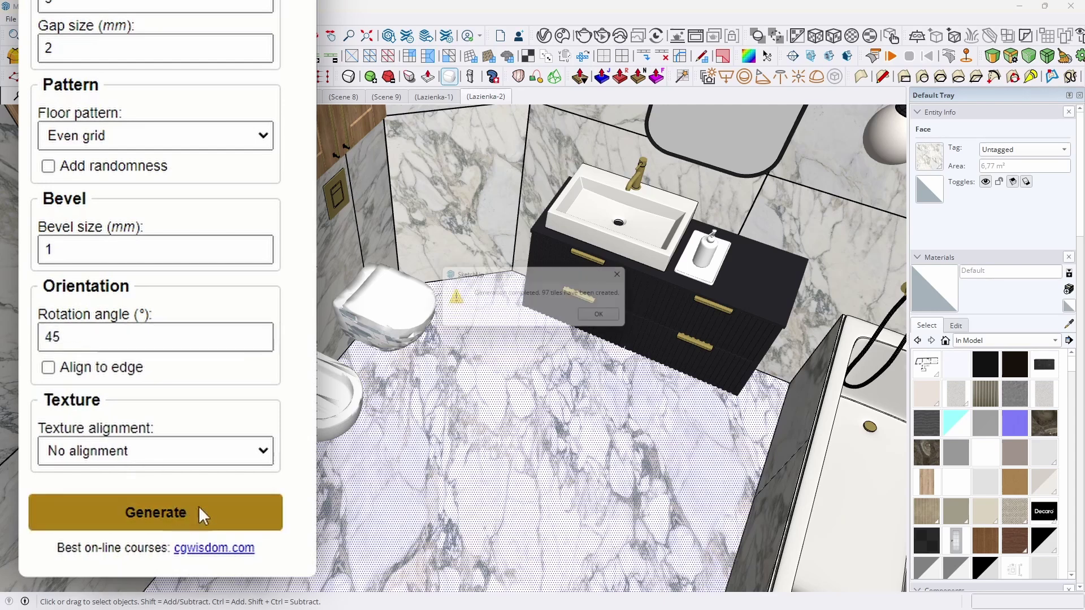
click(608, 318)
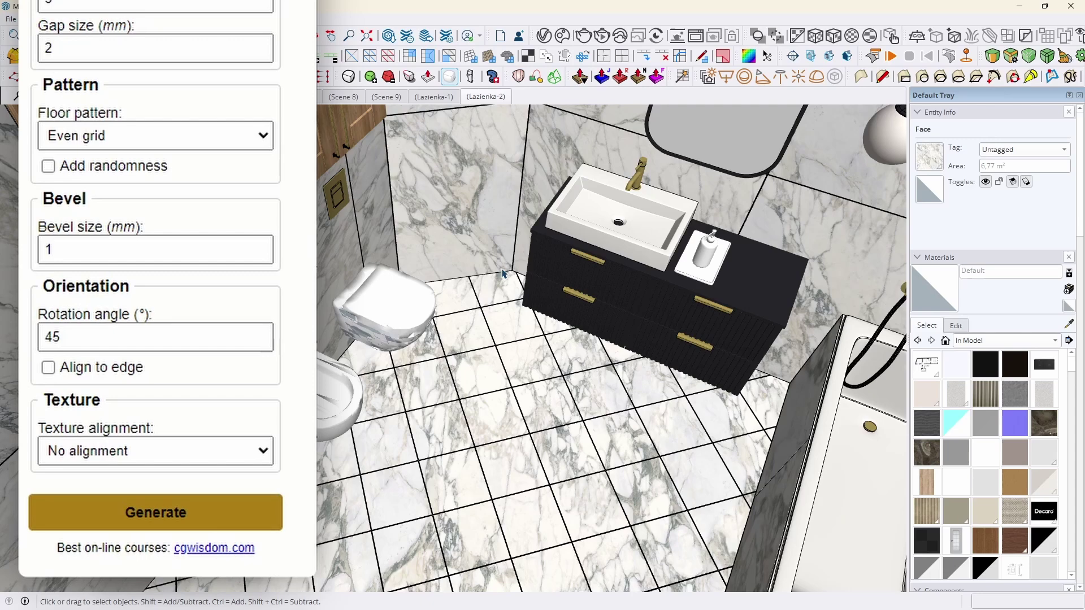
- Undo and regenerate the rotated tiles aligned to the floor edge
key(ctrl+z)
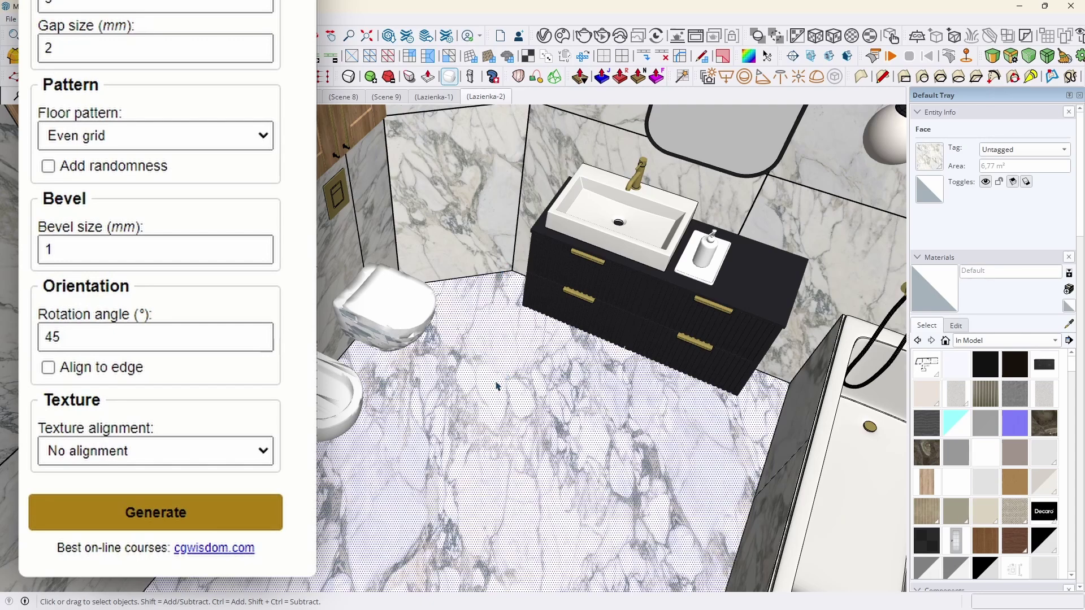
click(133, 368)
click(168, 511)
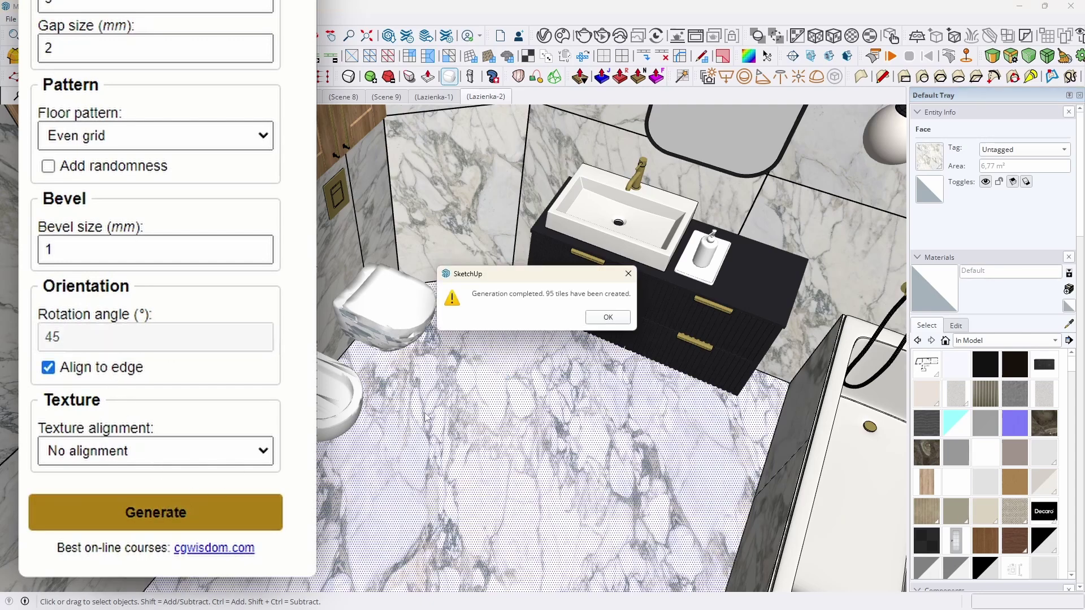
click(605, 317)
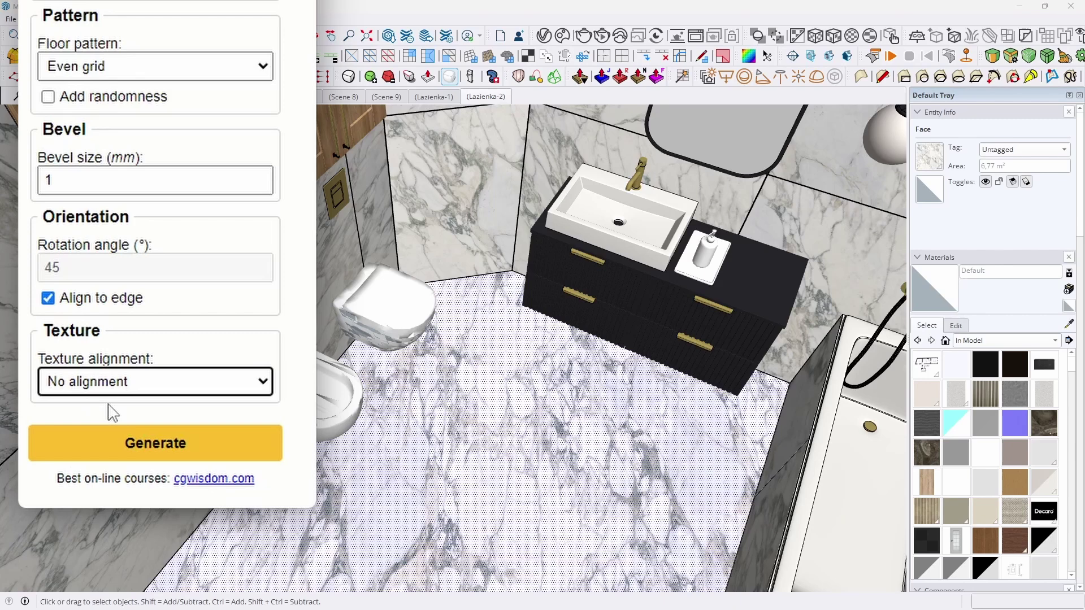
click(177, 446)
click(592, 319)
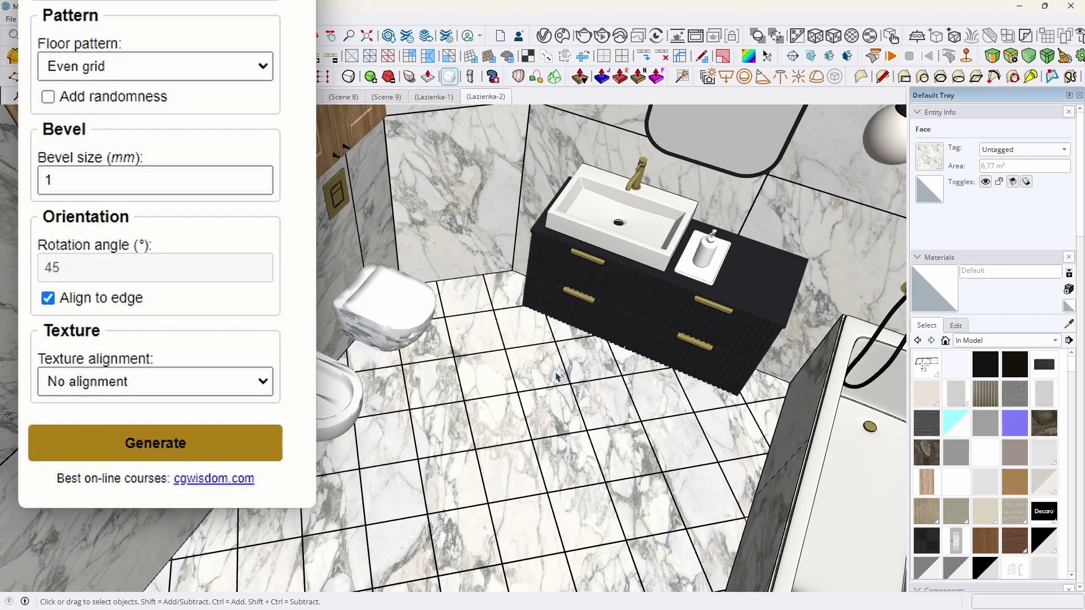
- Undo, paint the floor with the Default white material, and regenerate the tiles
key(ctrl+z)
key(b)
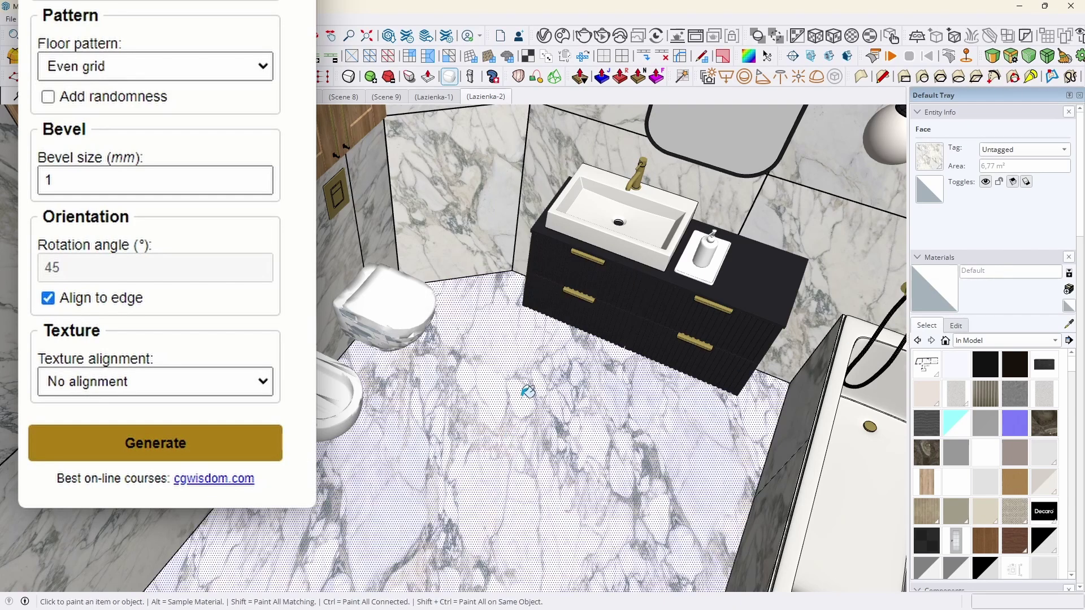
click(525, 396)
key(space)
click(228, 451)
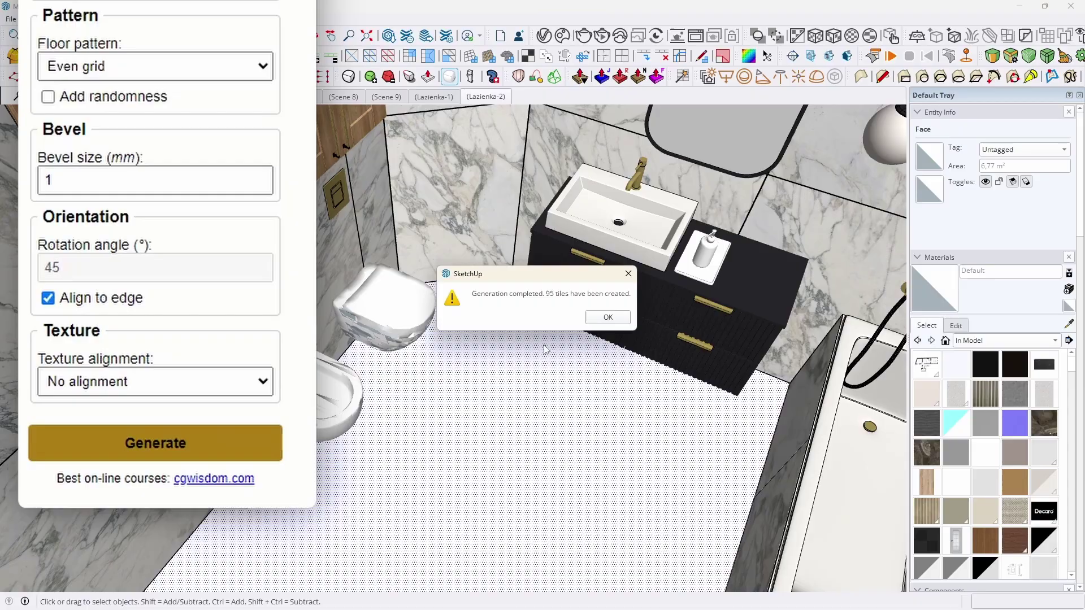
- Regenerate the wooden planks with texture alignment set to Short edge
click(607, 318)
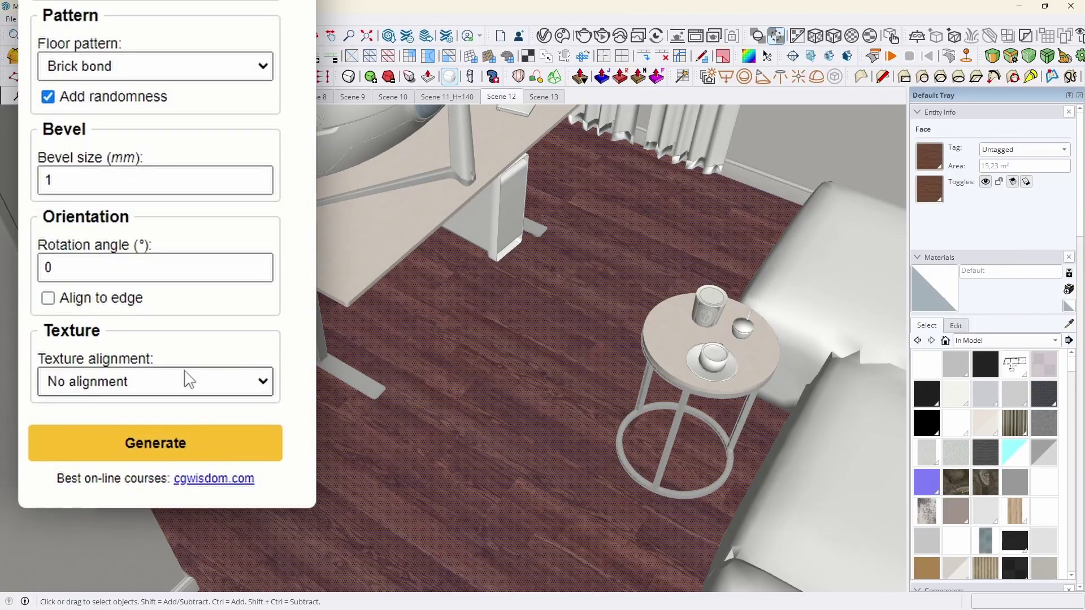
click(176, 379)
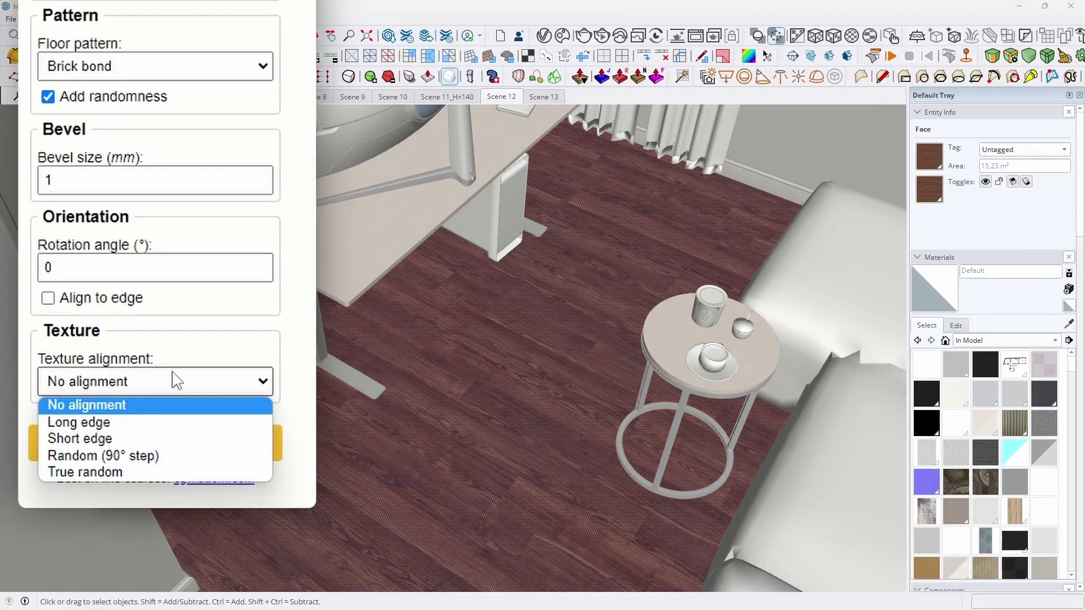
click(146, 439)
click(185, 458)
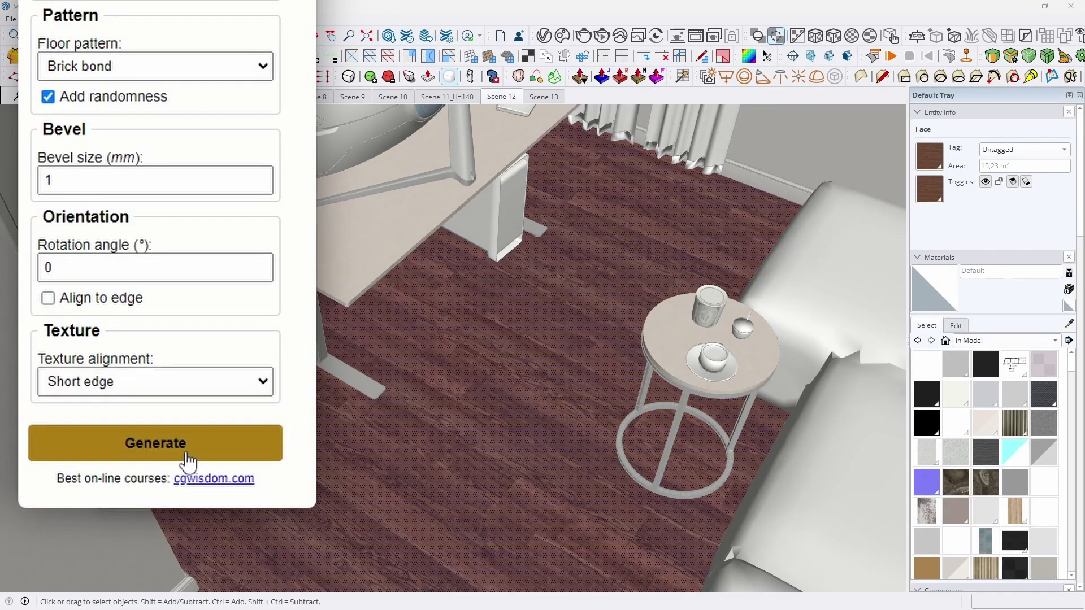
click(602, 325)
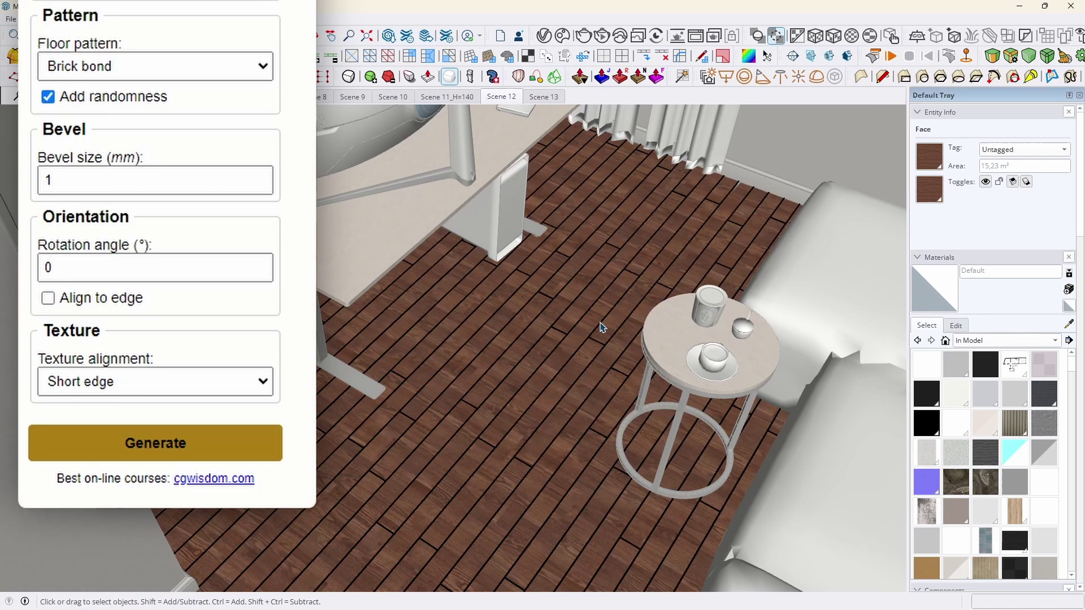
- Undo and regenerate the planks with Long edge texture alignment, then orbit to view them
key(ctrl+z)
click(151, 383)
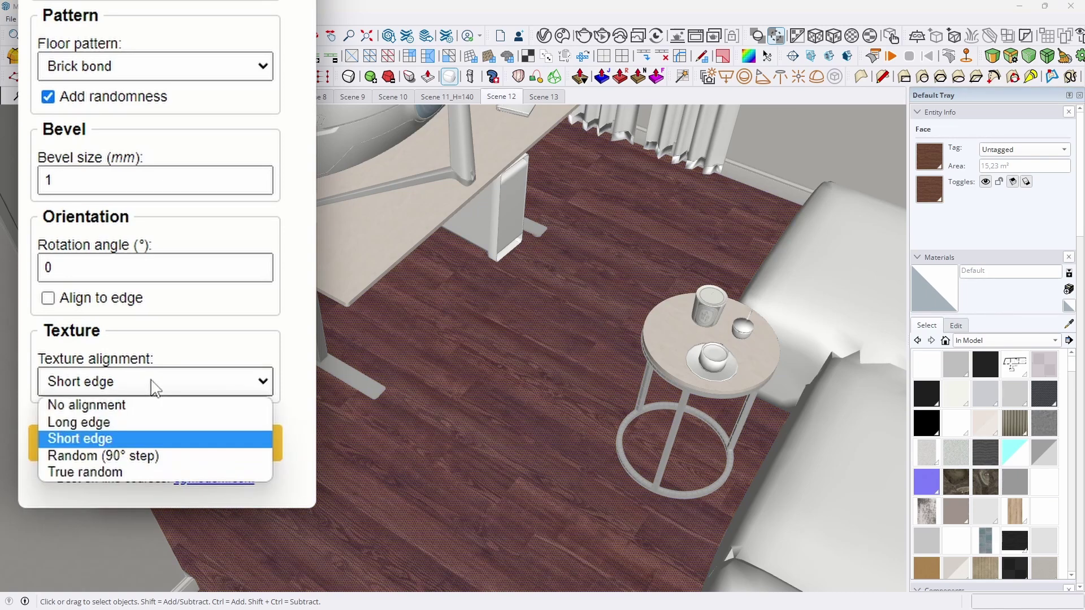
click(134, 419)
click(186, 449)
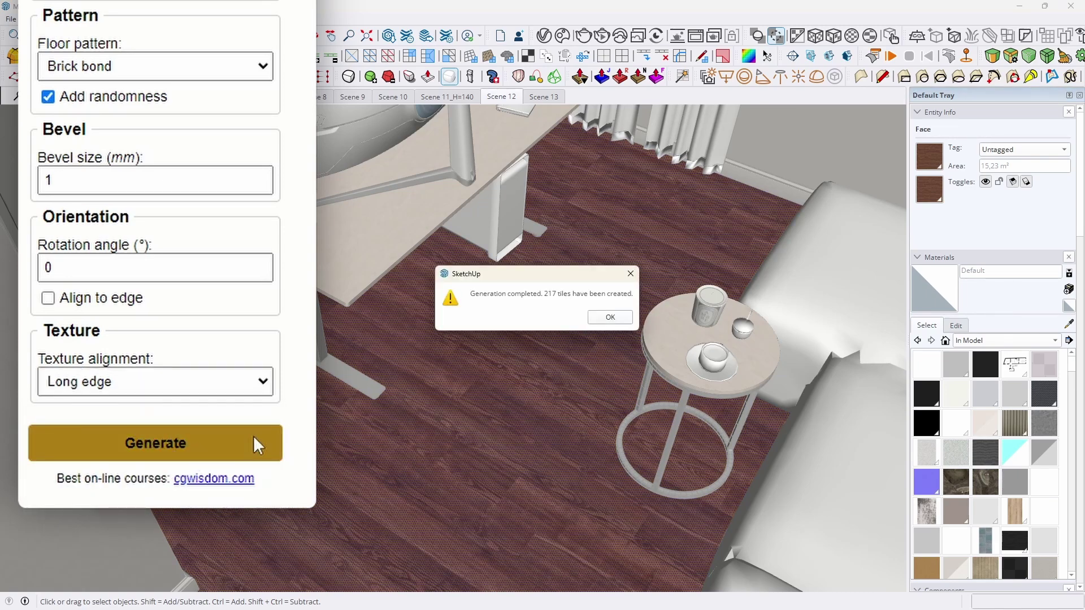
click(602, 320)
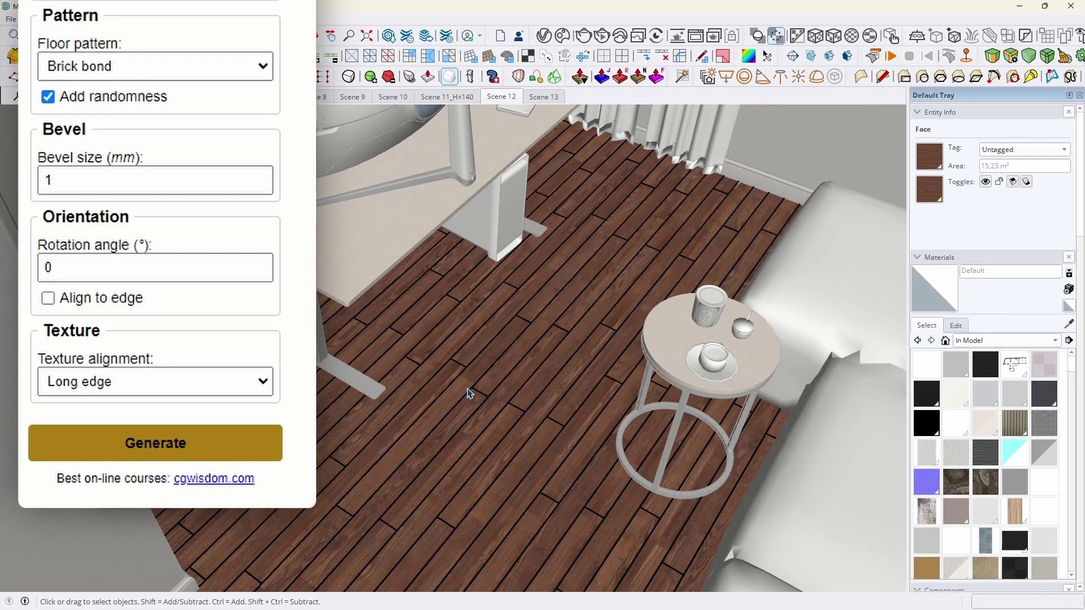
scroll(468, 392, up, 5)
middle_drag(468, 392, 533, 275)
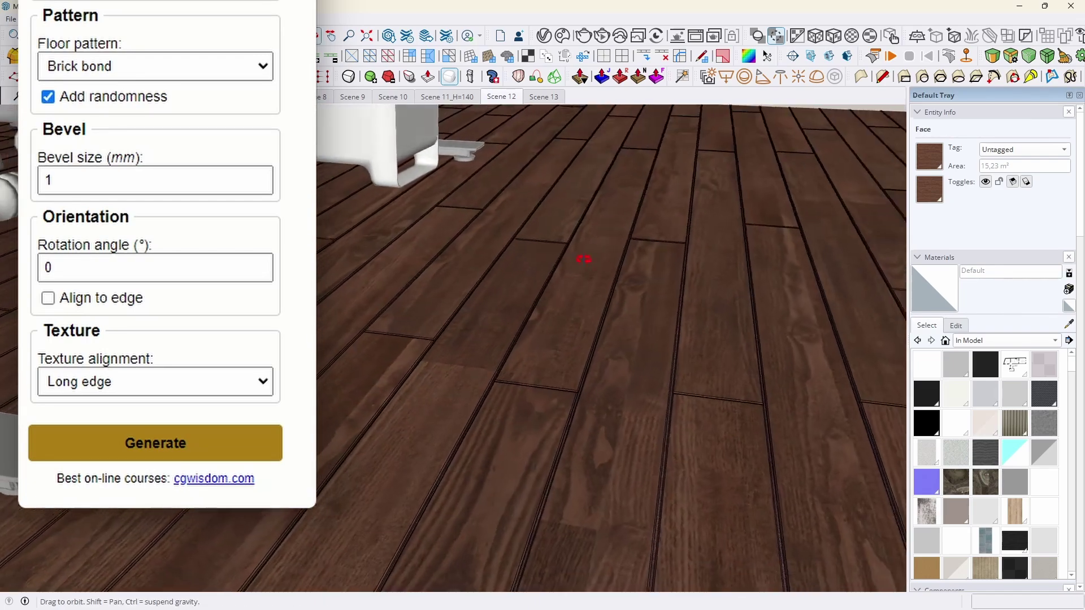
middle_drag(584, 259, 926, 293)
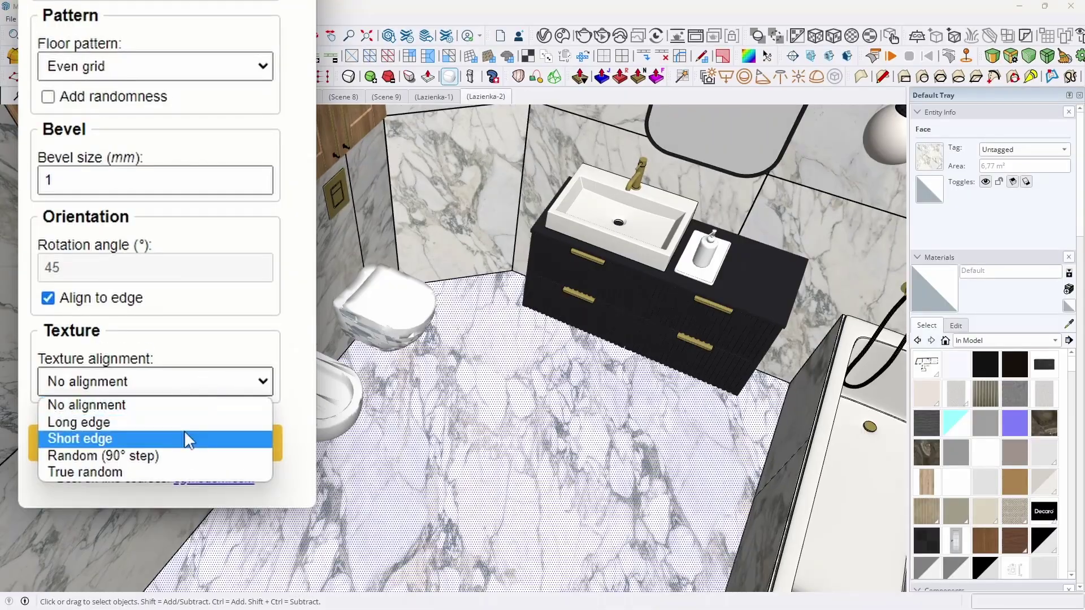
- Generate the marble floor tiles with Short edge texture alignment
click(187, 436)
click(232, 449)
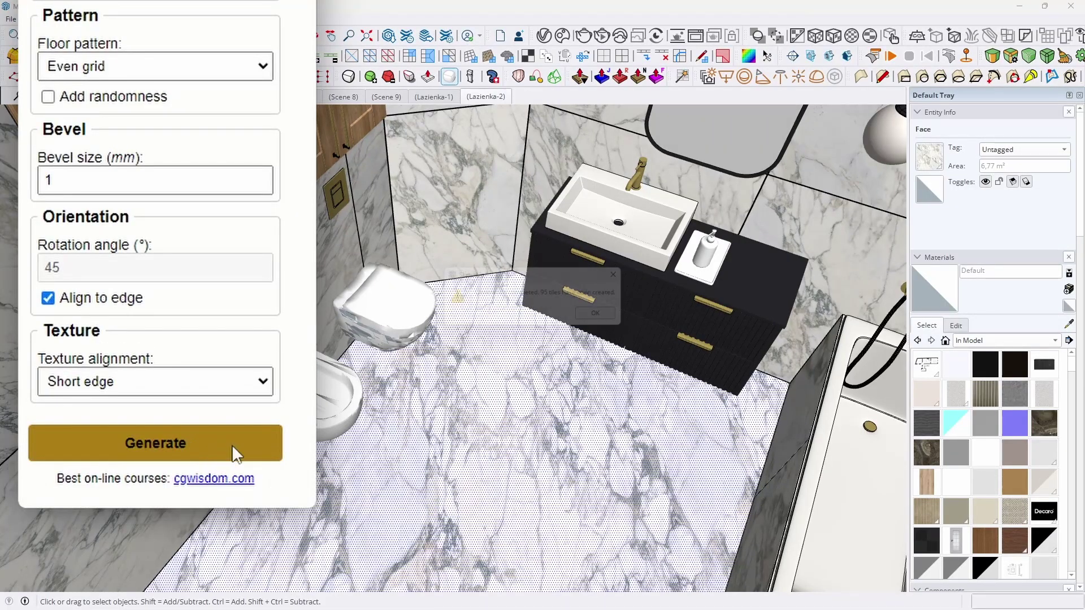
click(607, 318)
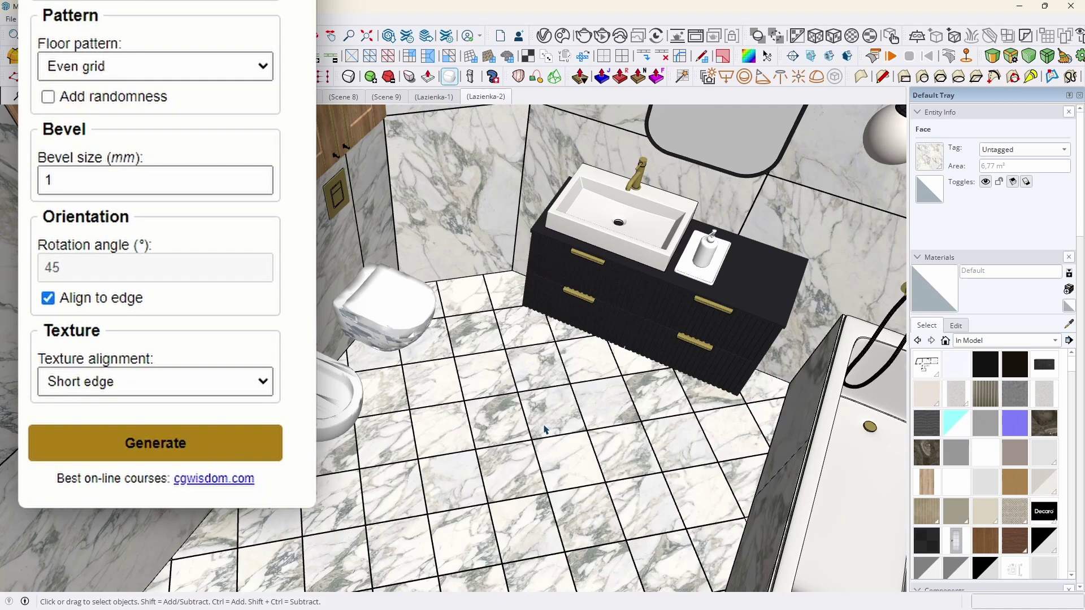
- Undo and regenerate the tiles with Random (90° step) texture alignment
key(ctrl+z)
click(215, 384)
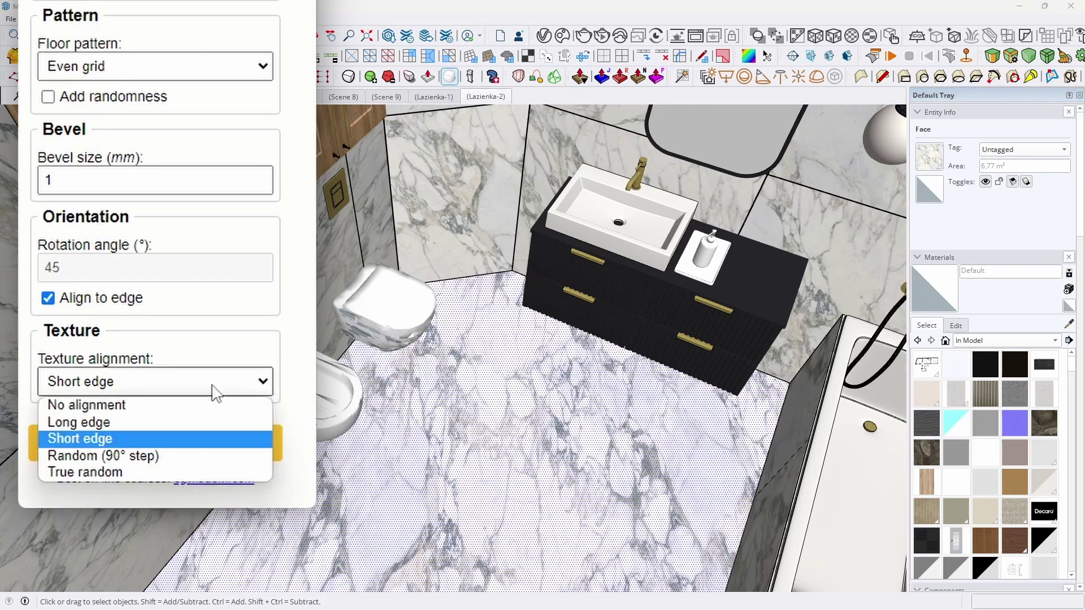
click(188, 455)
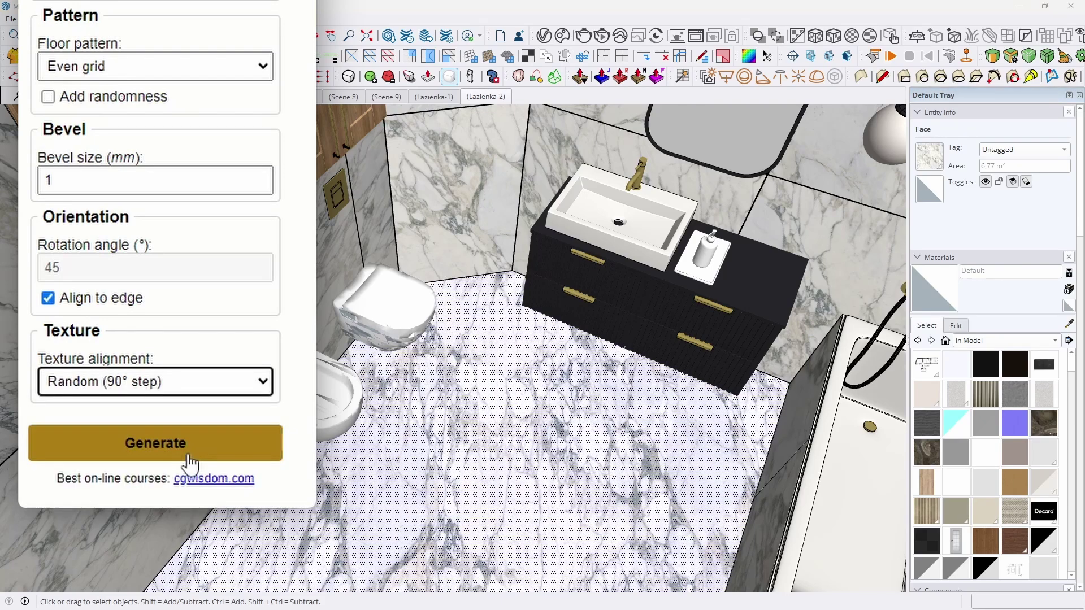
click(189, 459)
click(607, 318)
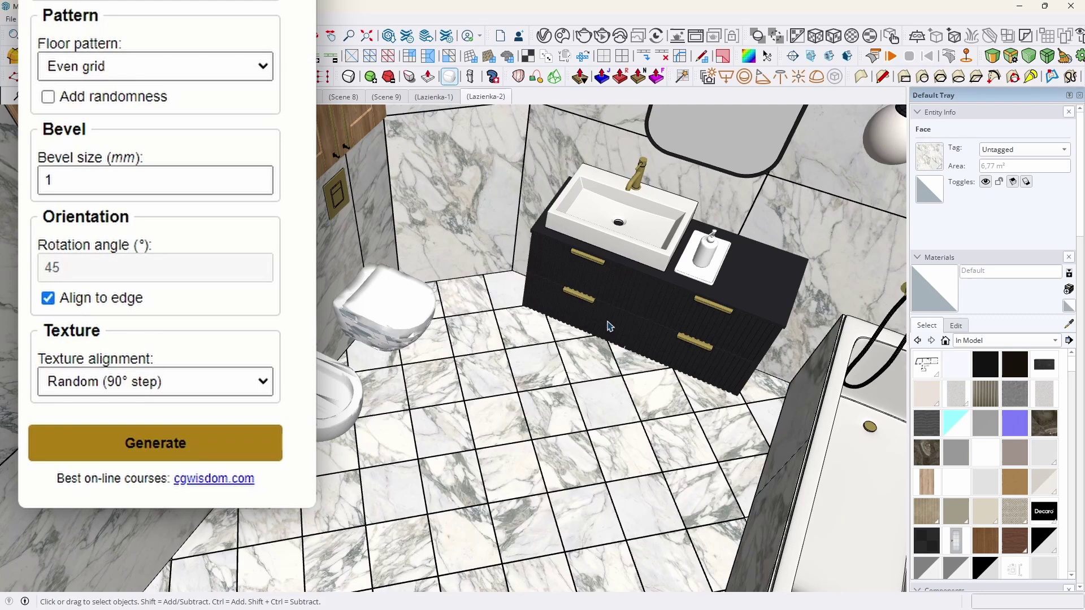
- Undo and regenerate the tiles with True random texture alignment
key(ctrl+z)
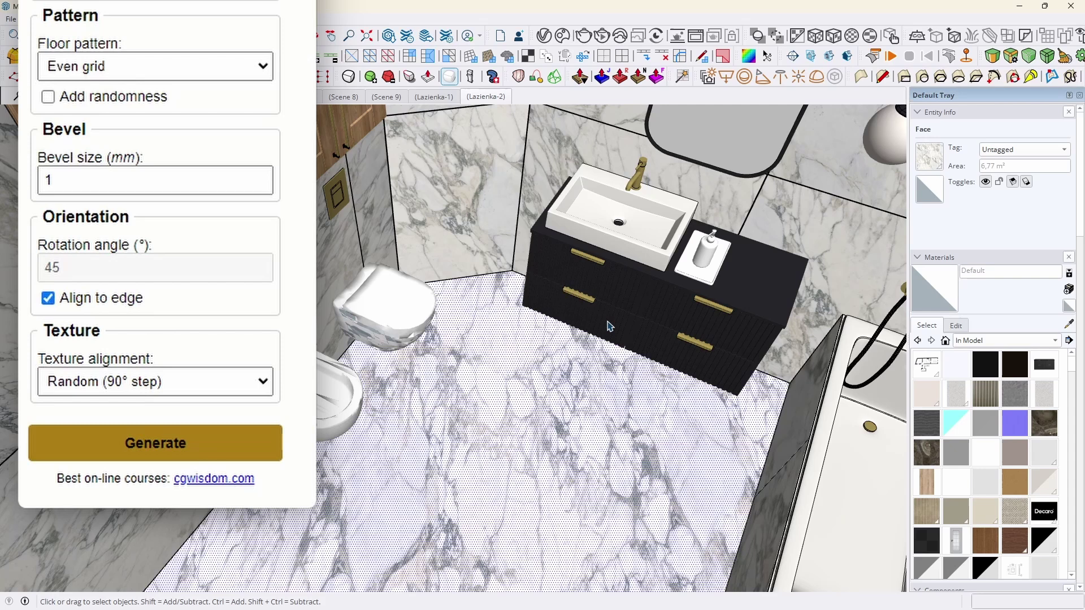
click(262, 379)
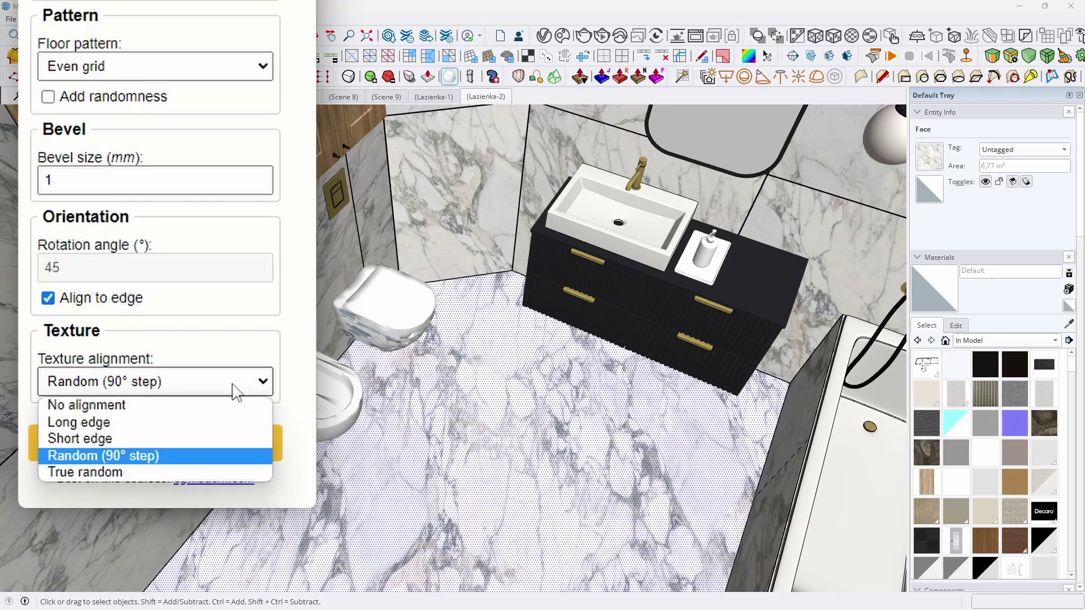
click(205, 470)
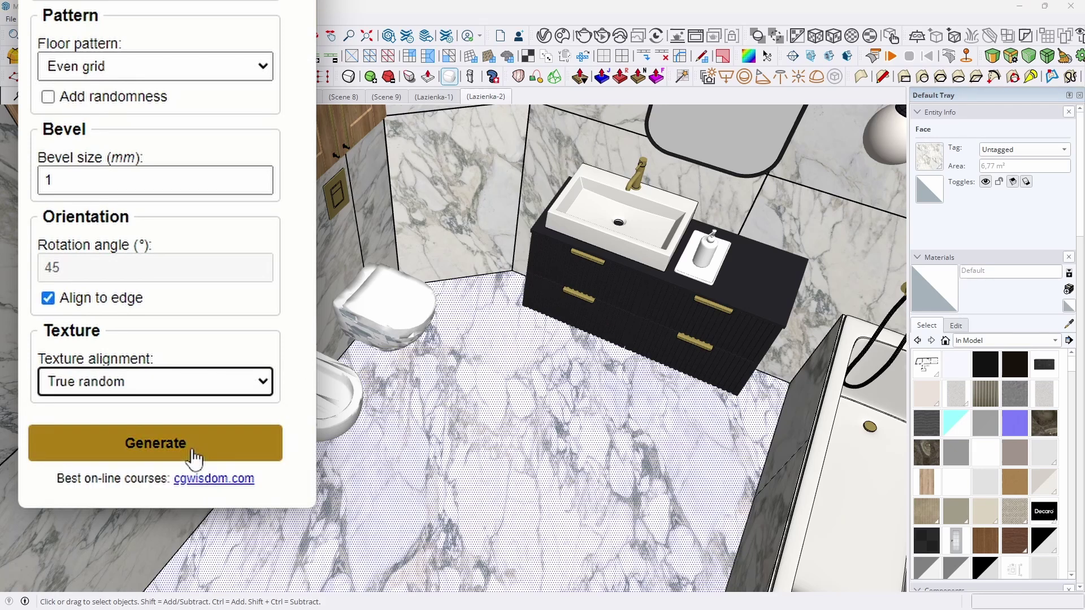
click(190, 444)
click(591, 320)
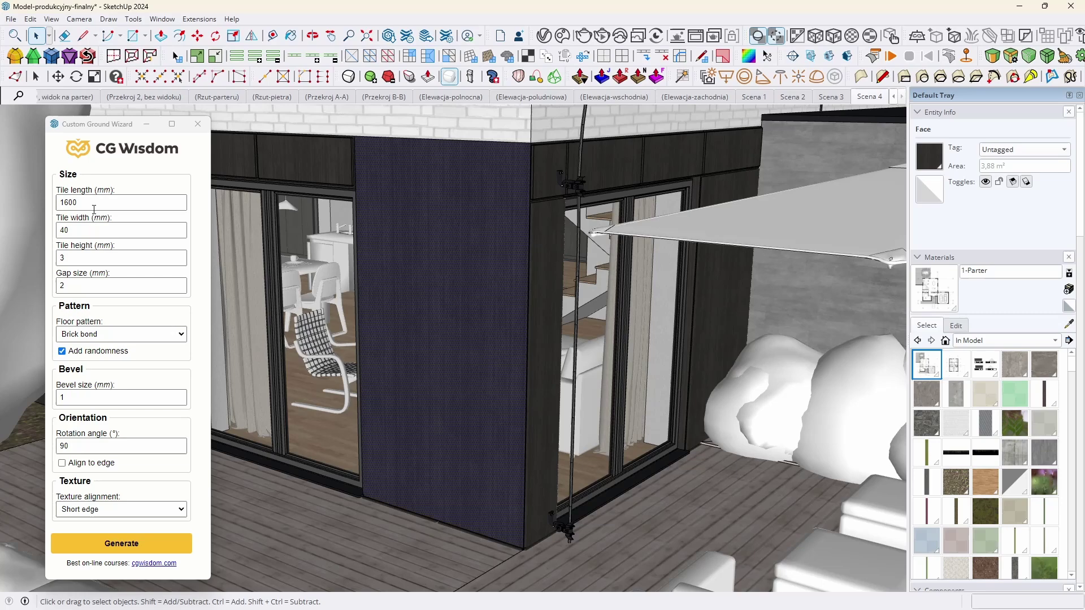
- Generate brick-bond tiles on the dark exterior wall and confirm the completion message
click(102, 546)
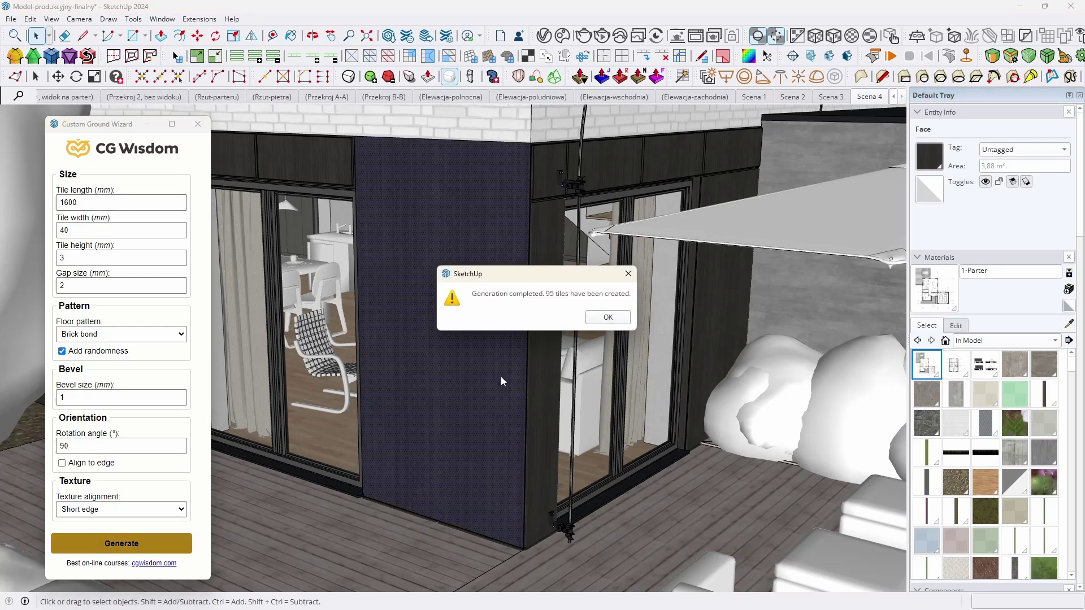
click(608, 317)
middle_drag(631, 293, 681, 281)
- Tile the large concrete wall with 100 mm brick-bond tiles, producing 2860 tiles
click(680, 281)
scroll(706, 271, up, 5)
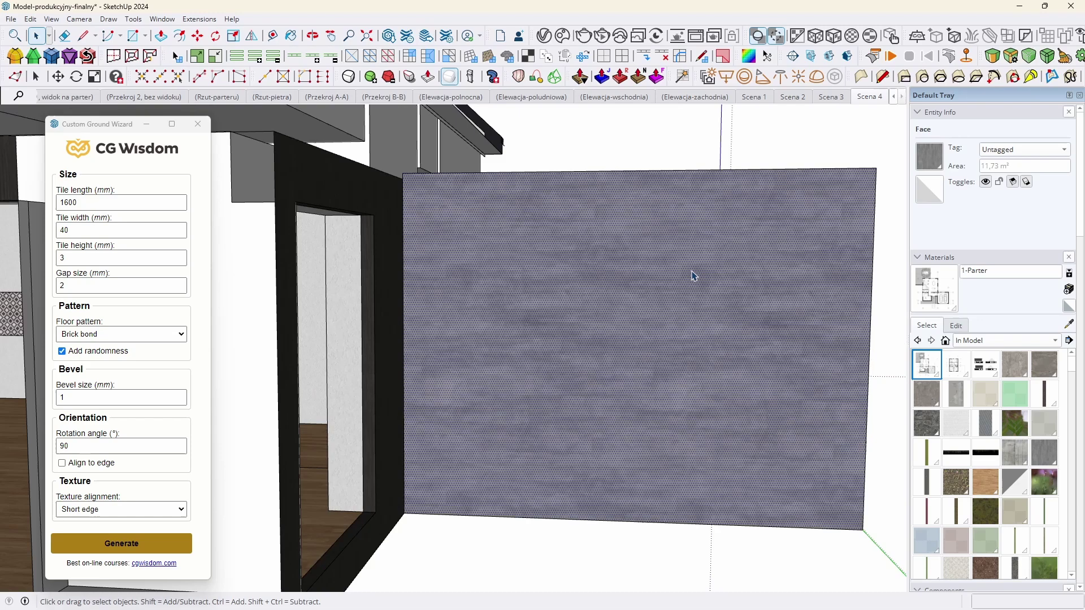
double_click(164, 205)
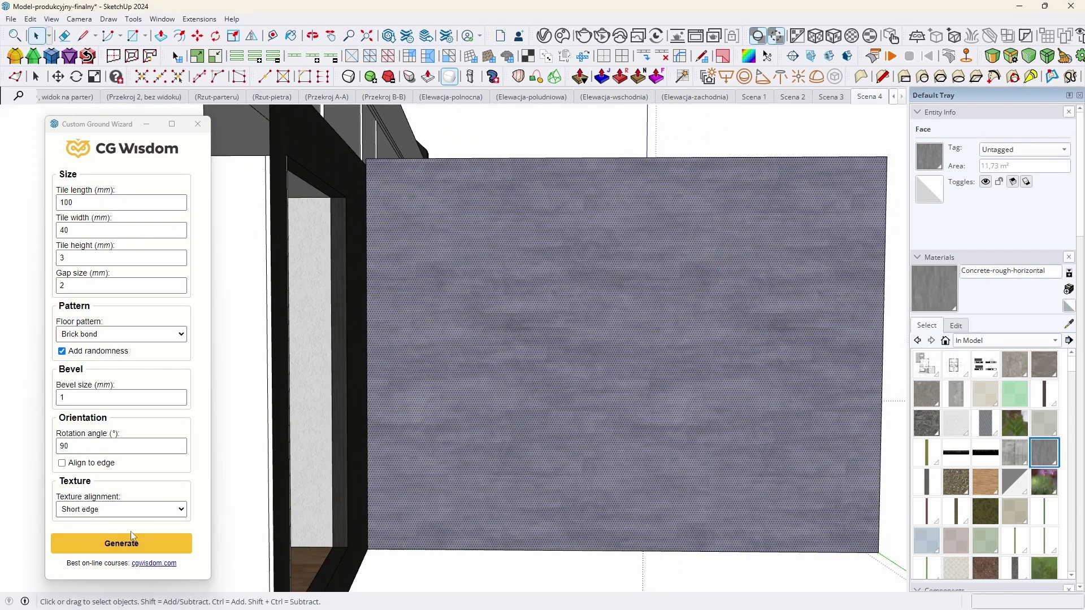
click(118, 541)
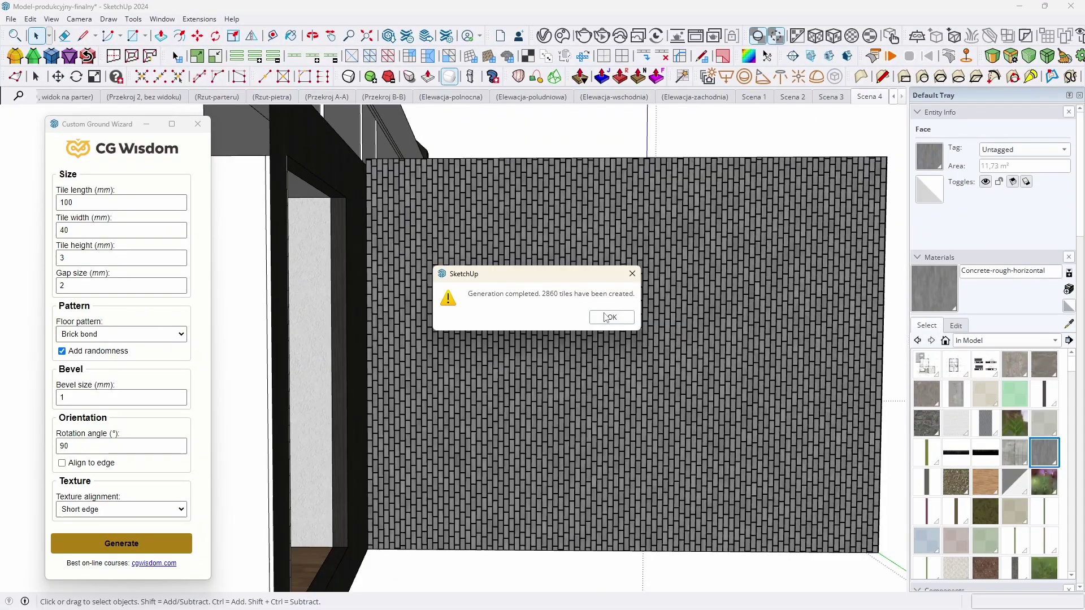
click(607, 317)
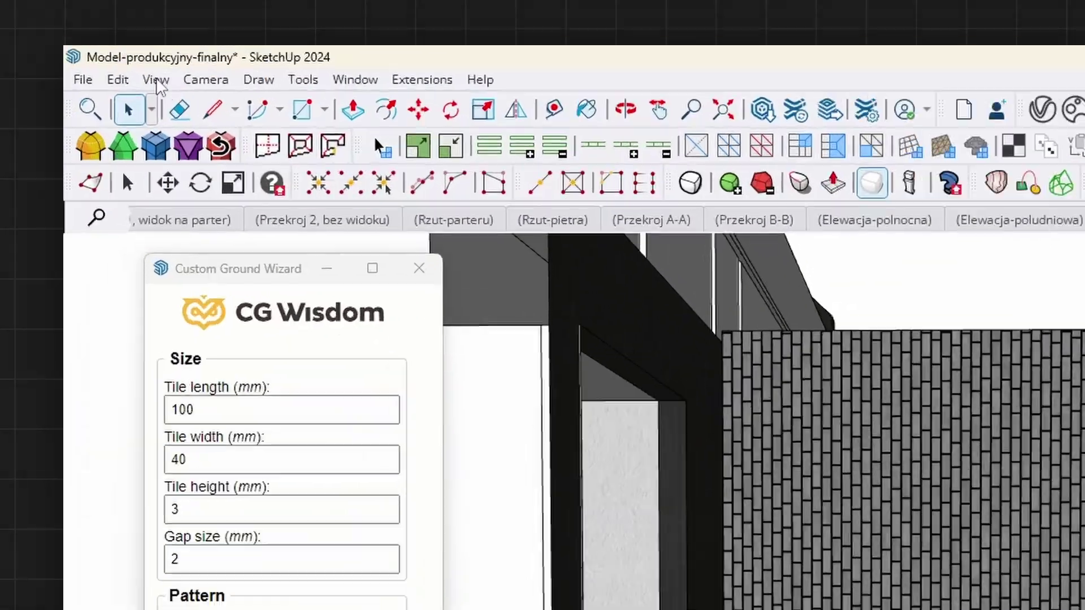
click(30, 19)
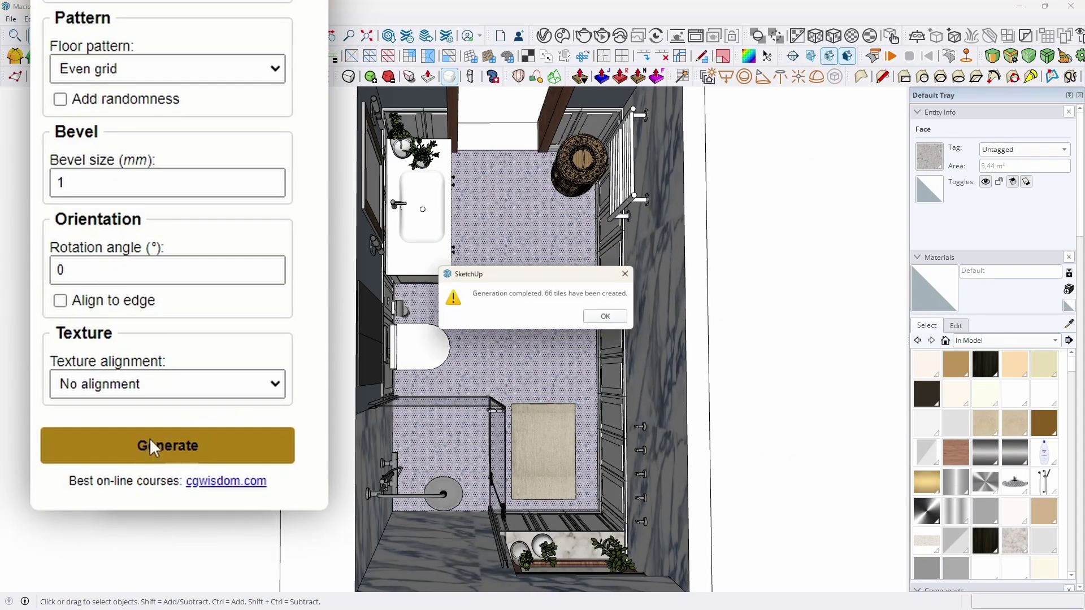
- Inspect the generated floor tile group on its own, then exit the group
click(607, 318)
double_click(556, 367)
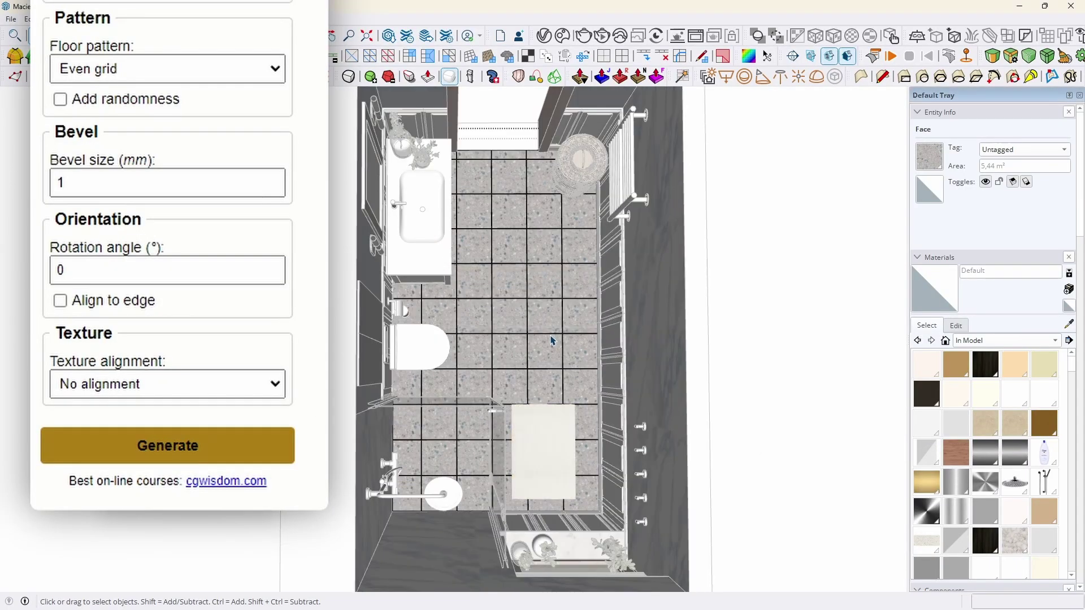
key(Escape)
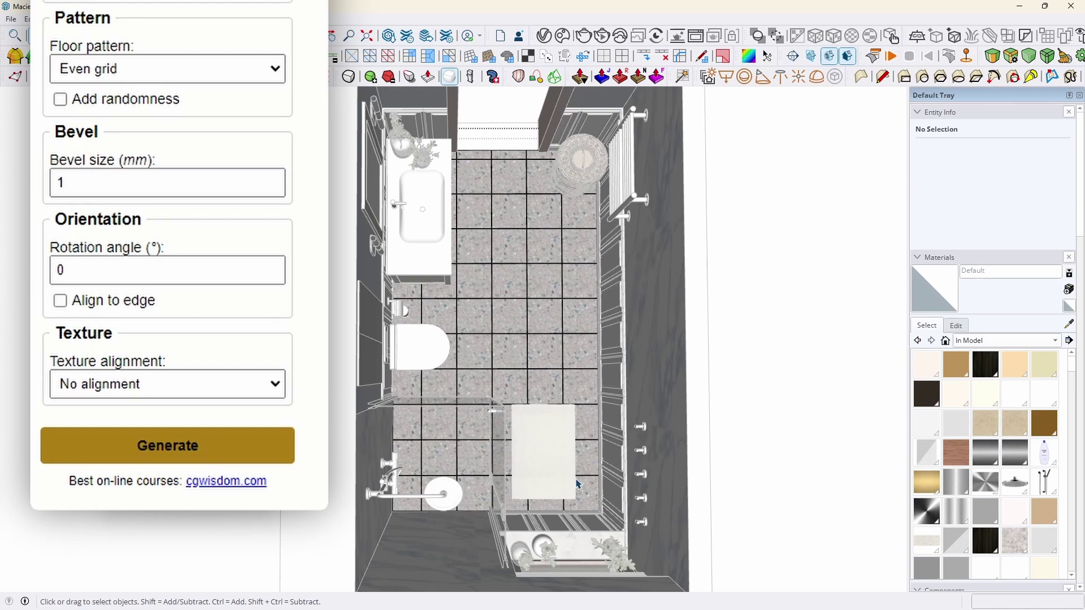
- Retile the bathroom floor at a 90° rotation angle and inspect the new tile group
click(563, 375)
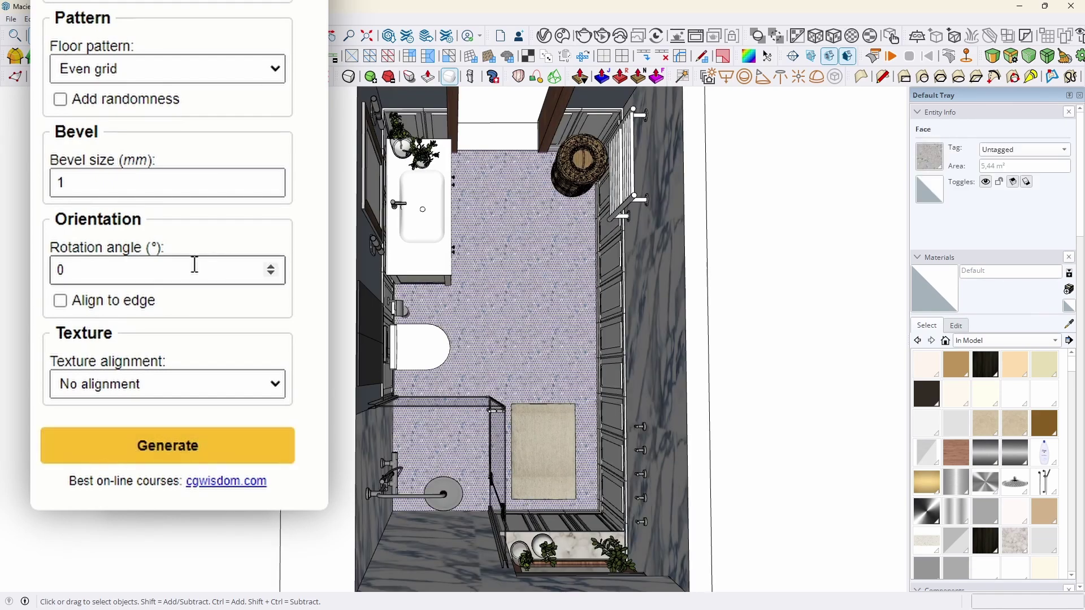
double_click(194, 271)
text(90)
click(226, 446)
click(595, 320)
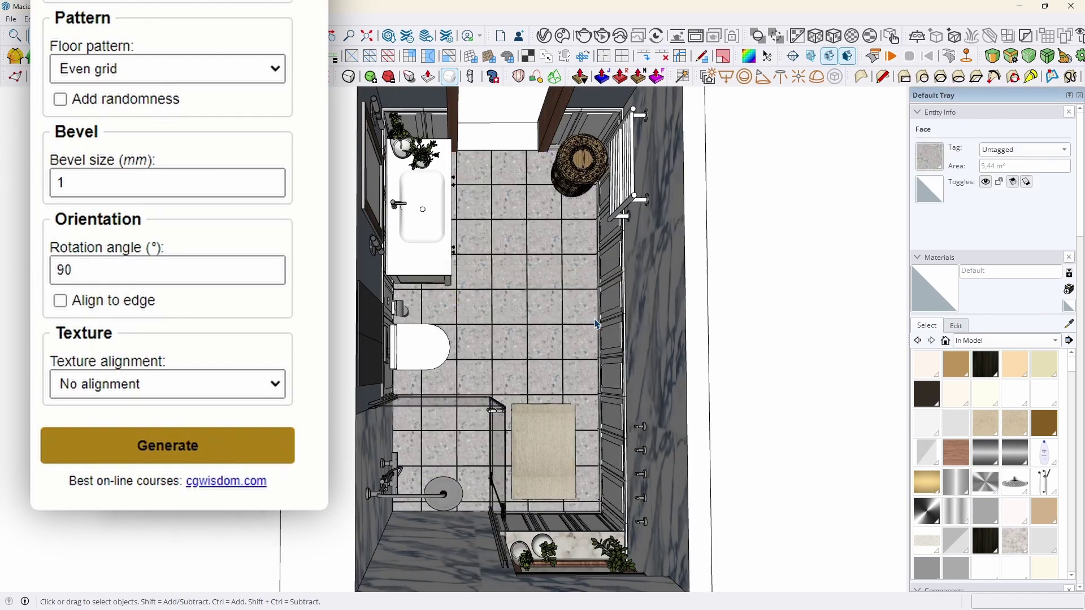
double_click(565, 245)
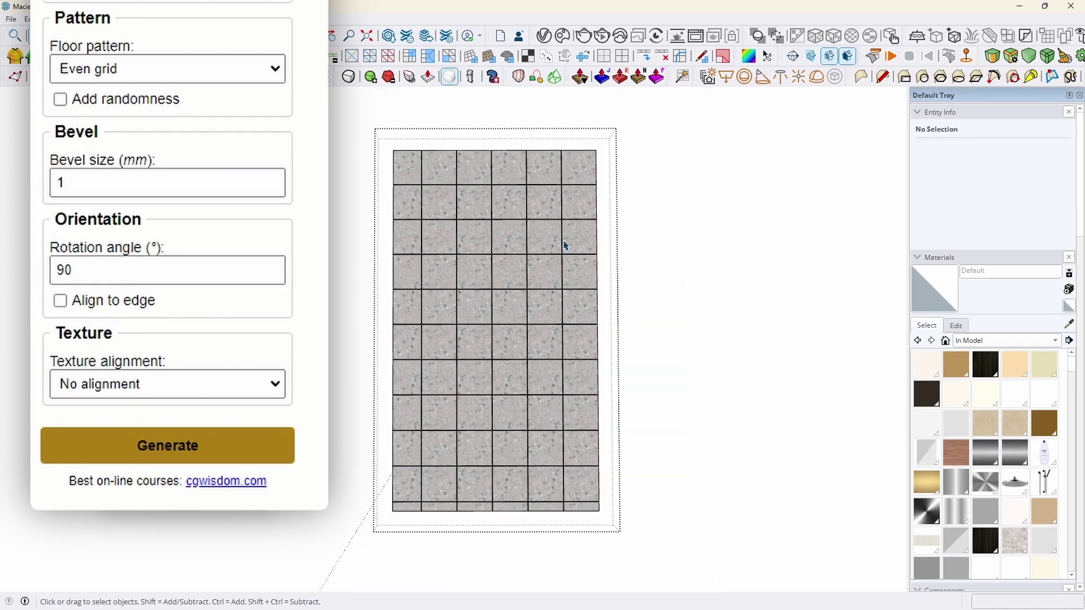
key(Escape)
- Retile the floor at a 270° rotation angle and open the resulting tile group
click(561, 159)
double_click(63, 270)
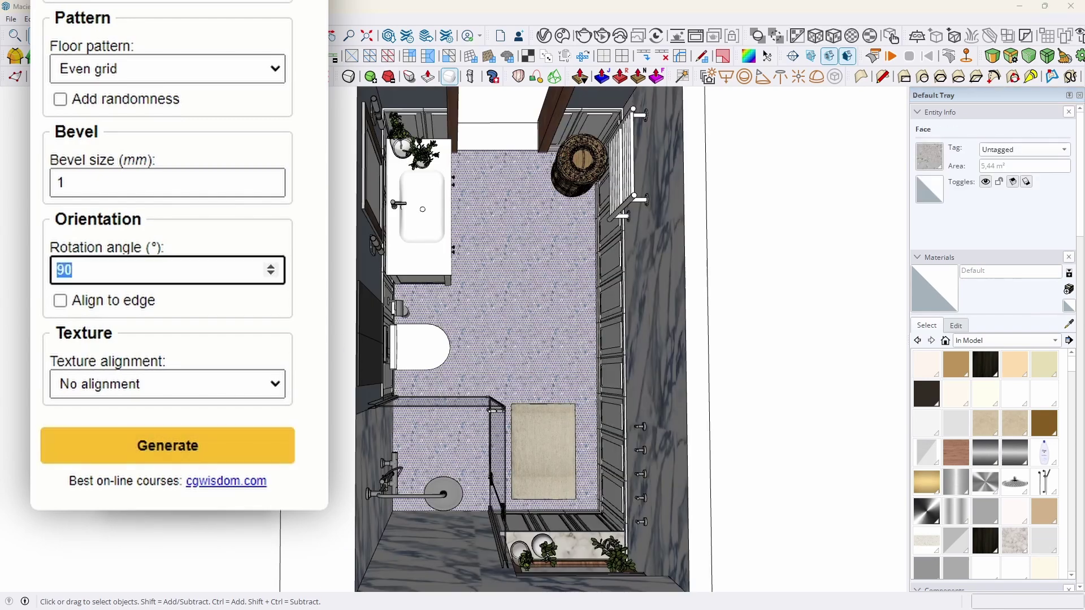
text(270)
click(175, 443)
click(600, 312)
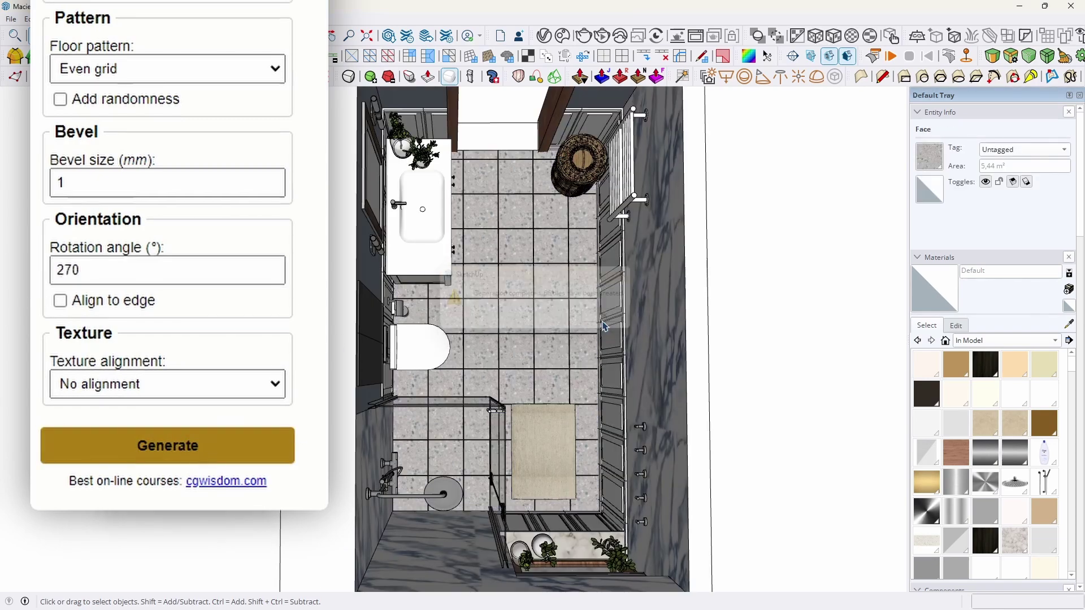
double_click(473, 353)
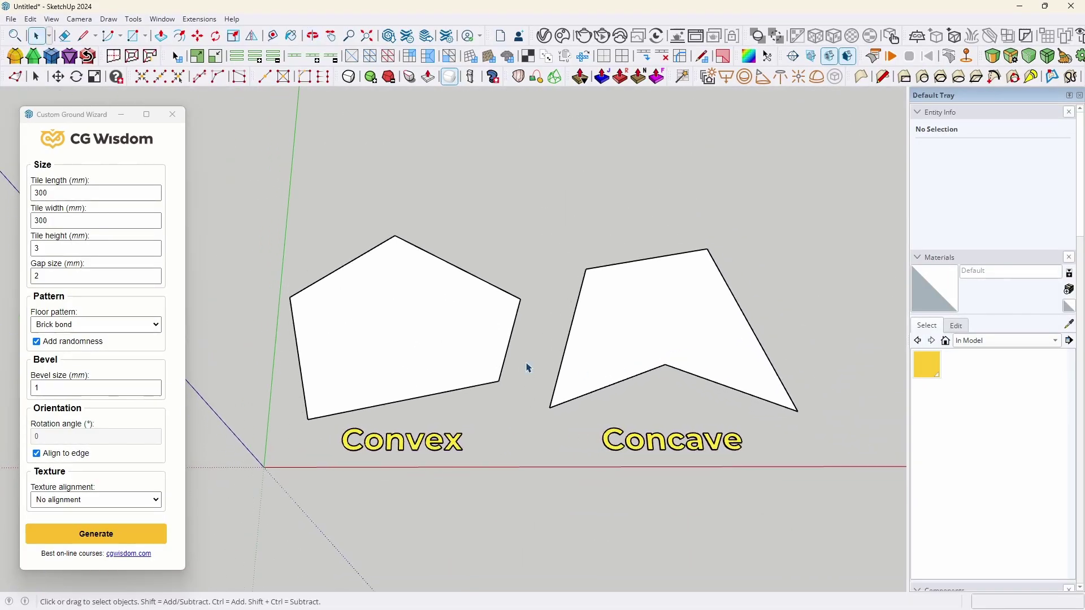
- Generate brick-bond tiles on the convex pentagon face
click(451, 359)
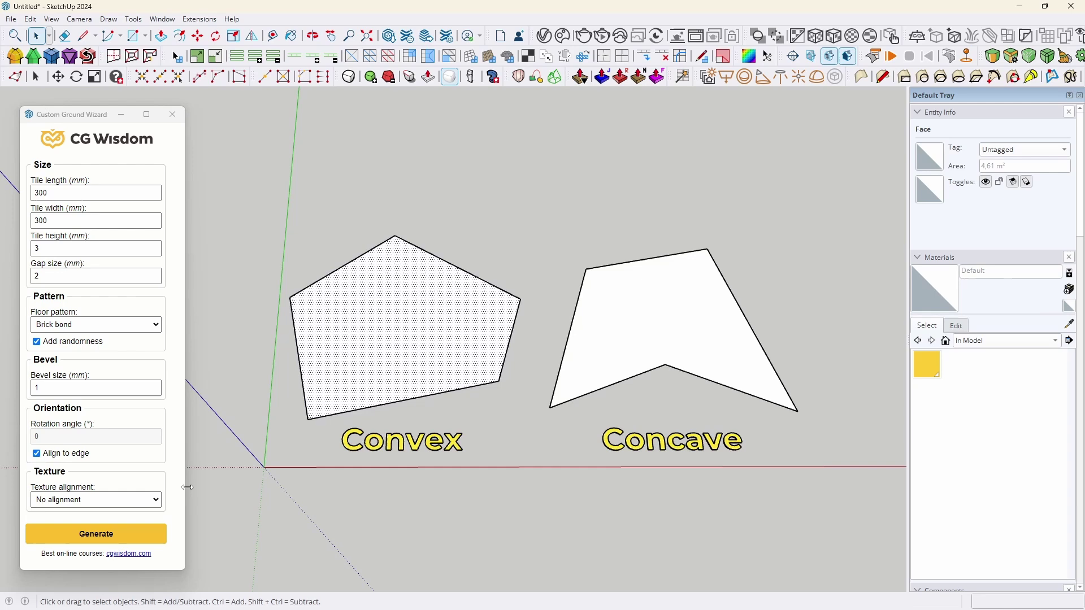
click(96, 533)
click(591, 318)
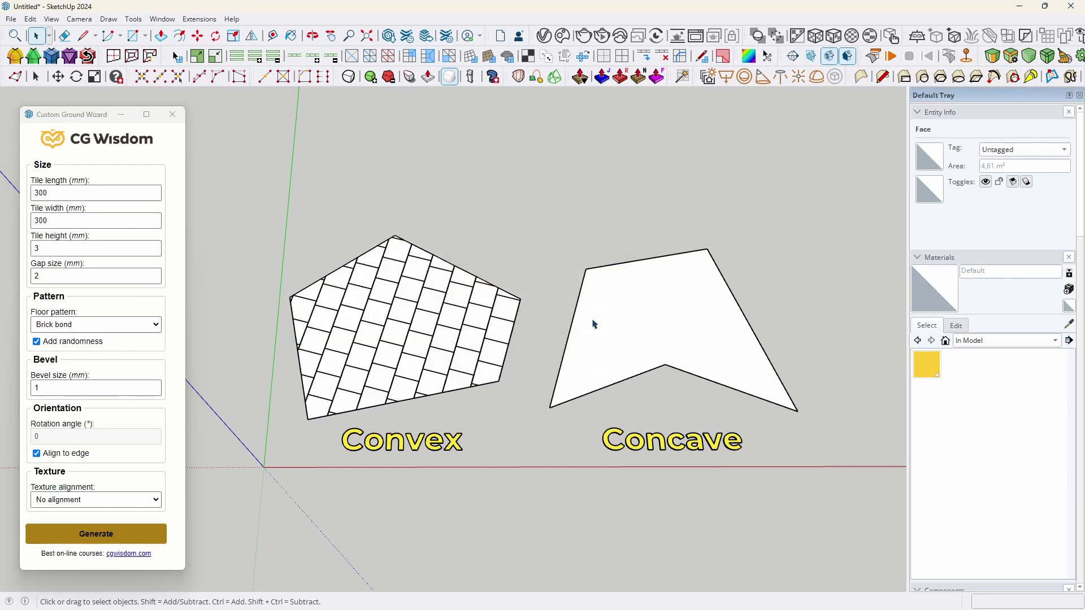
- Undo the pentagon tiling and try tiling the concave face, which gets rejected as unsupported
key(ctrl+z)
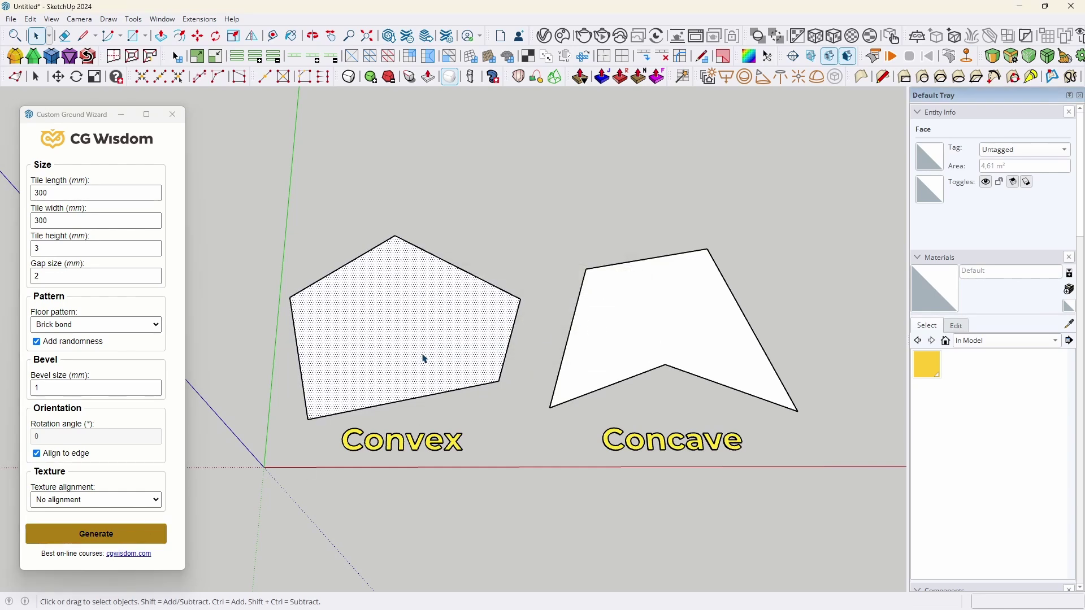
click(665, 345)
click(118, 533)
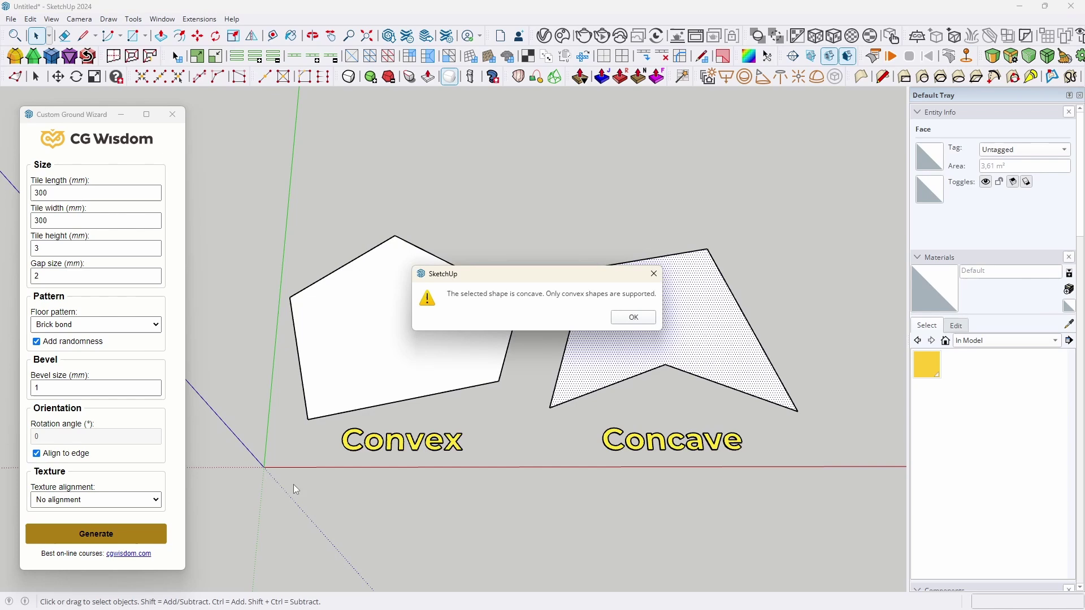